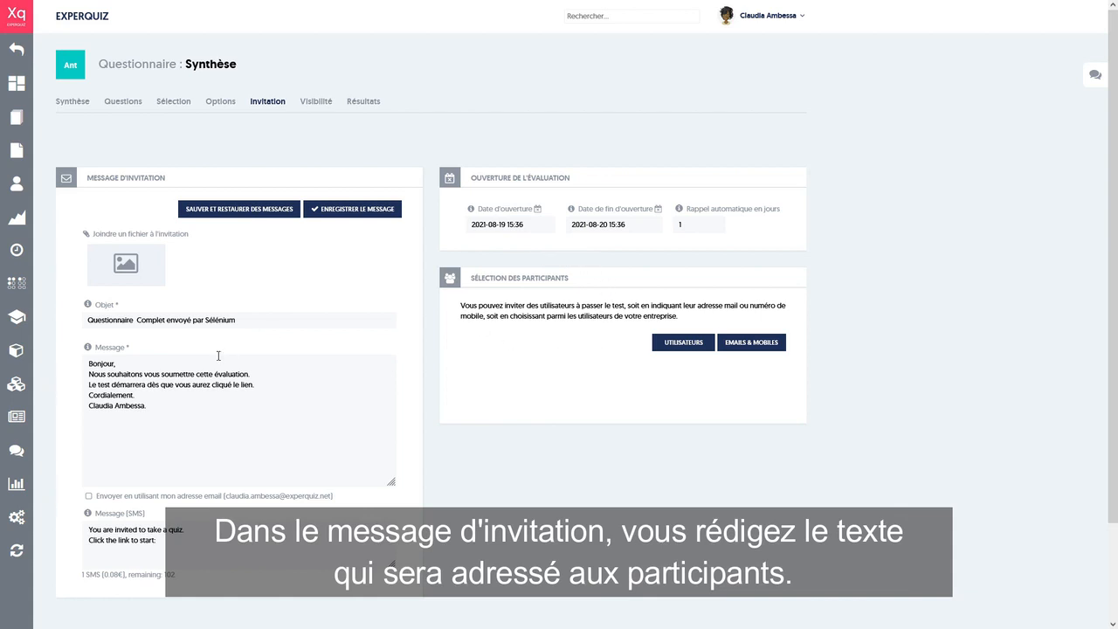
Step: Examine the email message text in the questionnaire's invitation form
drag(92, 347, 304, 351)
click(305, 351)
click(141, 399)
click(180, 407)
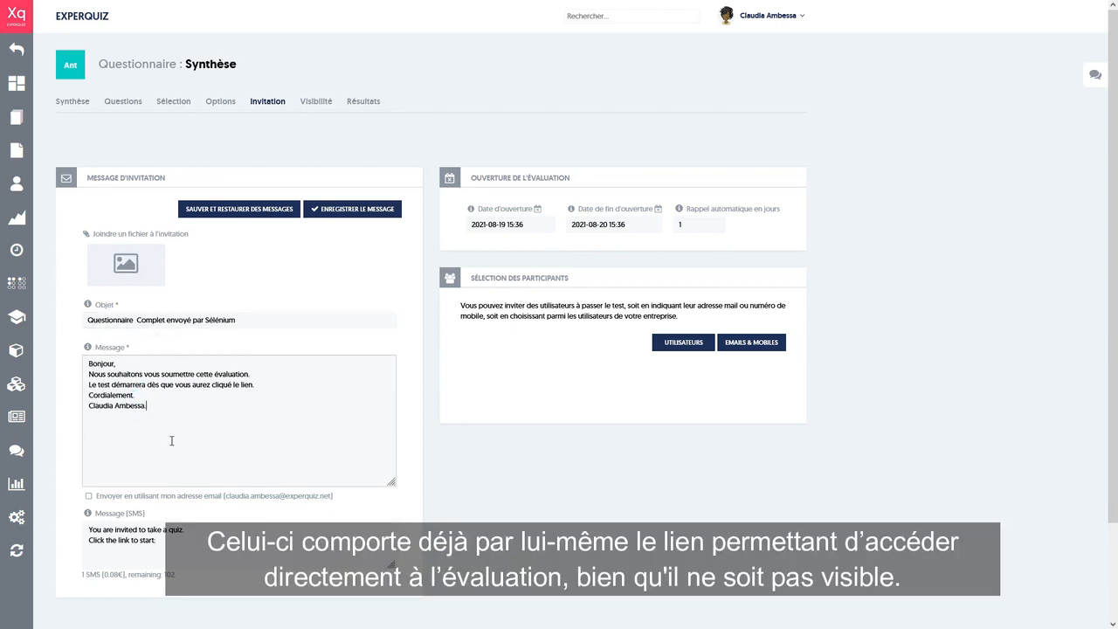
drag(158, 410, 91, 358)
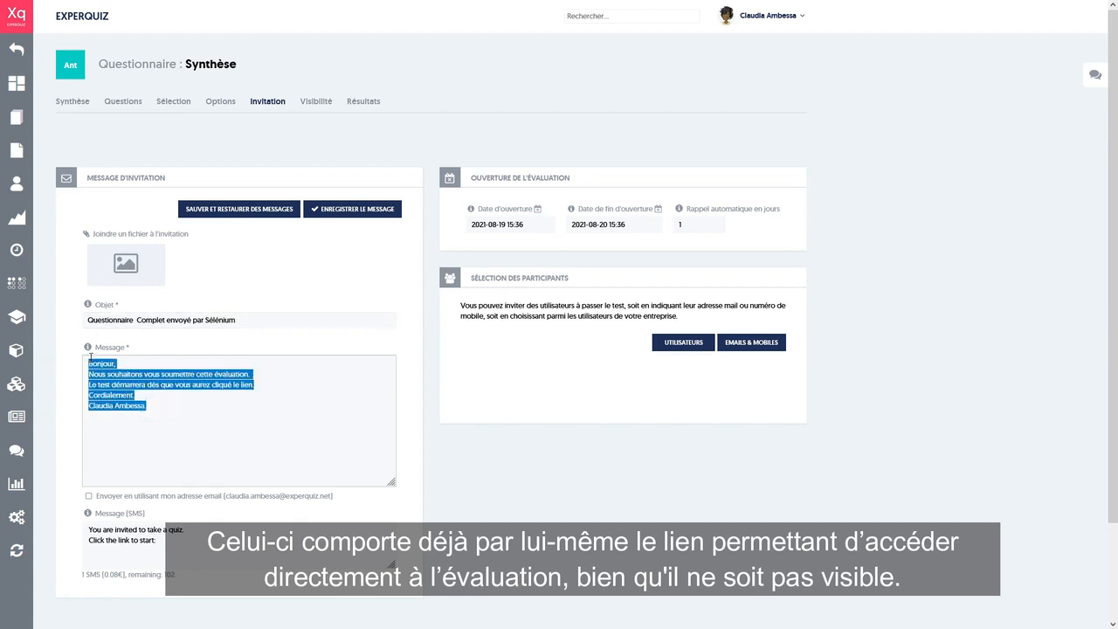
click(210, 402)
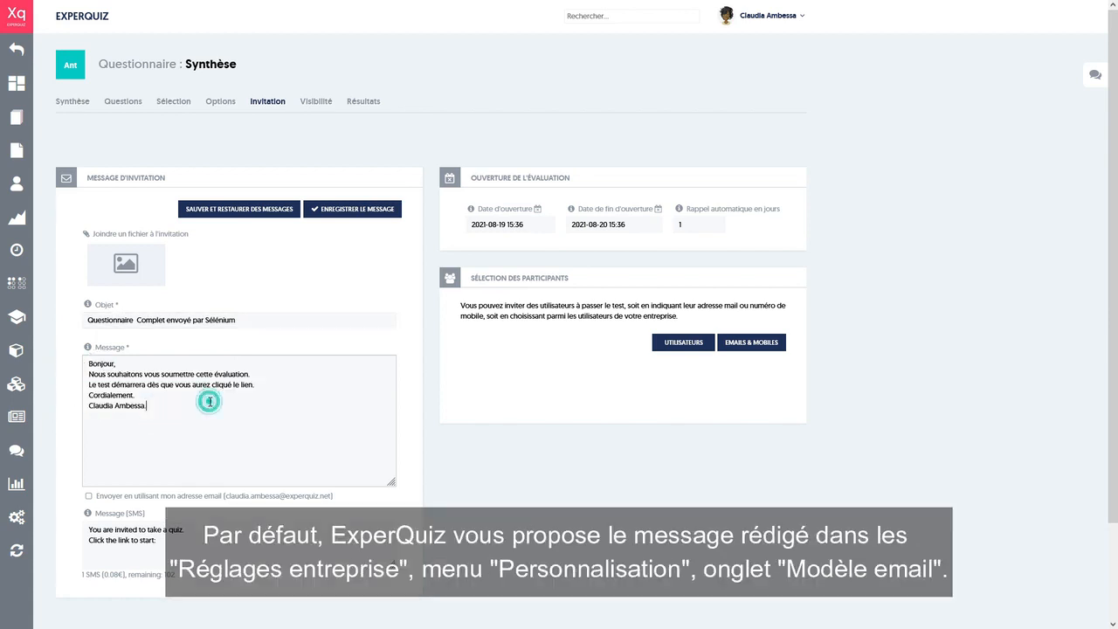
Step: View the default email template in the company's personalization settings
click(28, 519)
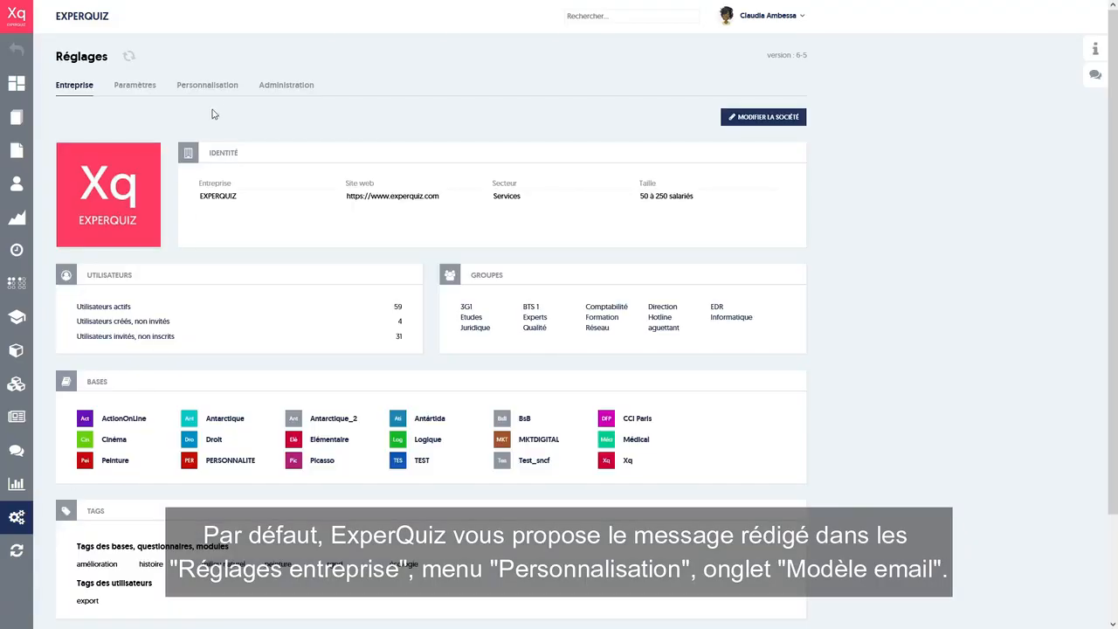
click(218, 87)
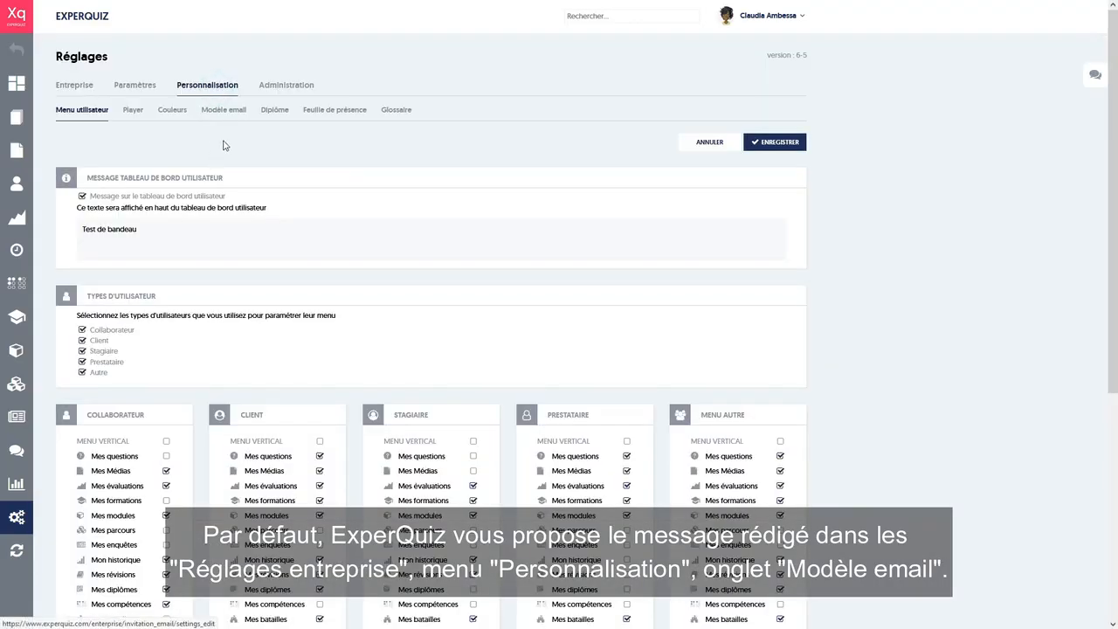
click(224, 110)
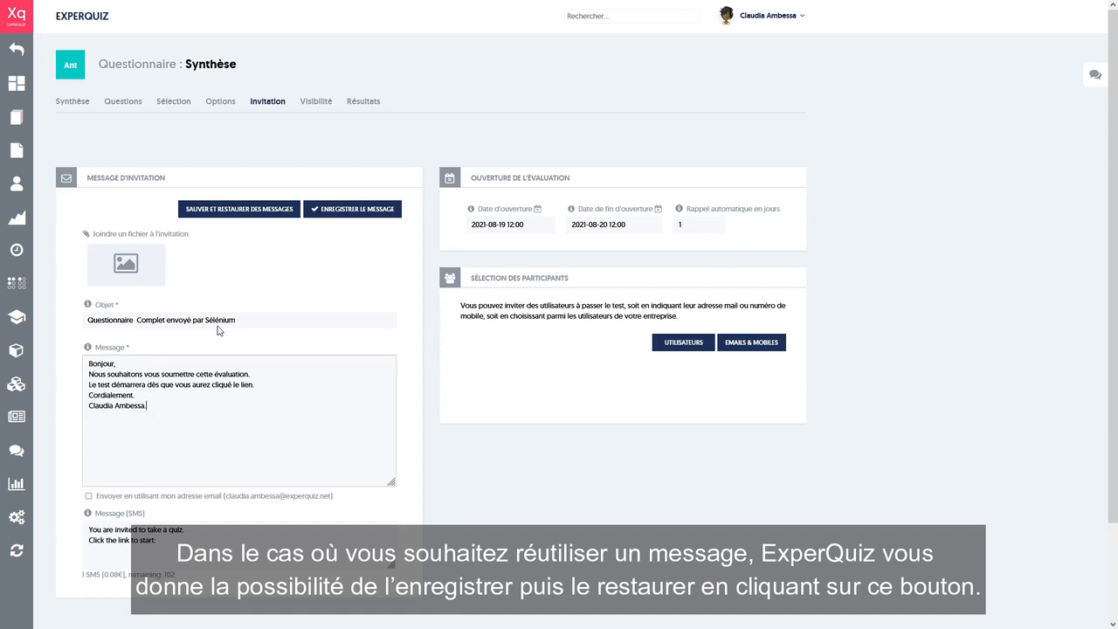
Step: Insert a blank line before "Cordialement." and another before the signature in the invitation message
click(261, 211)
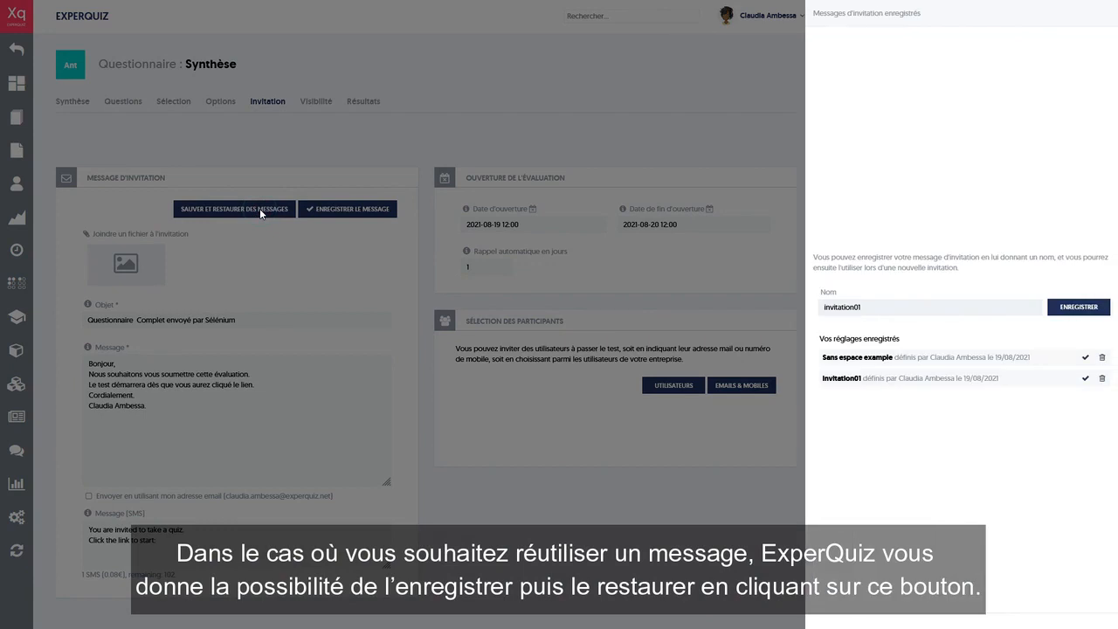
click(256, 256)
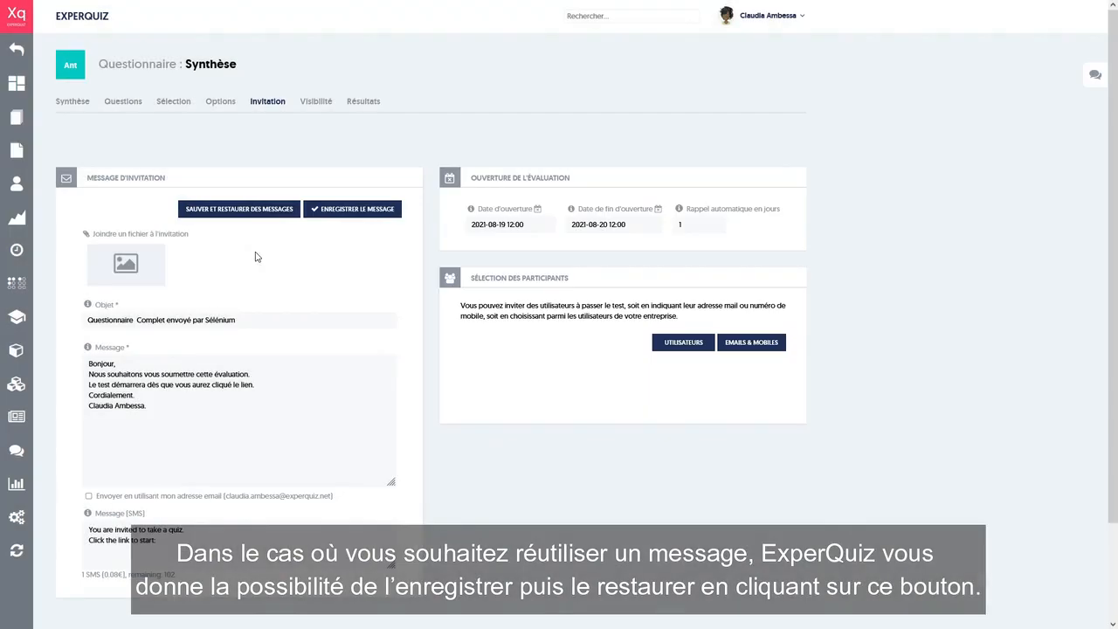
click(262, 381)
key(Return)
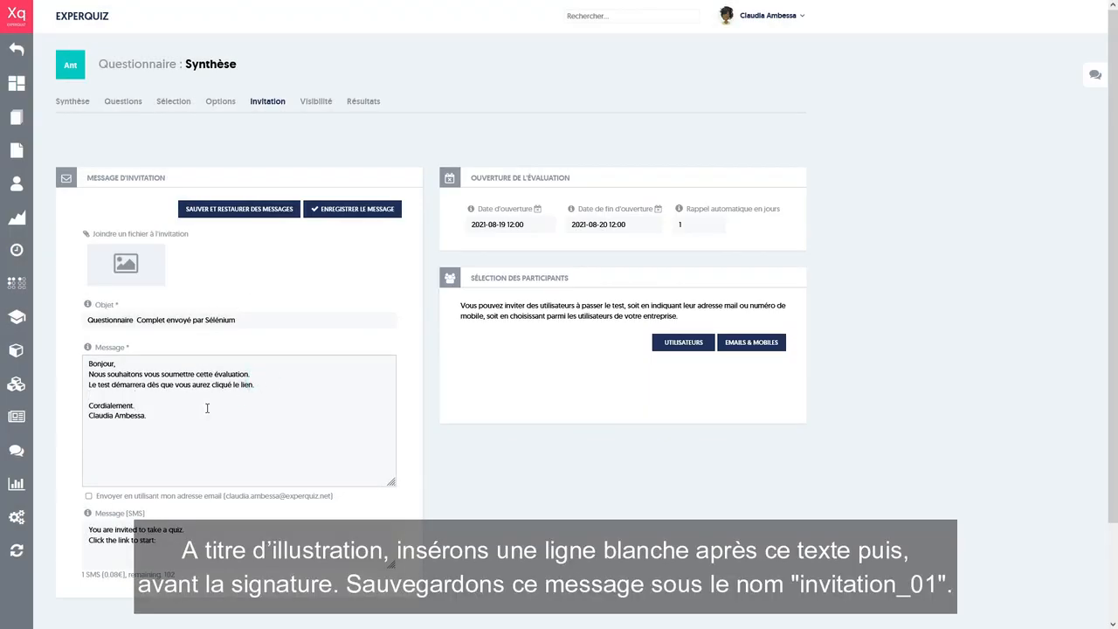
click(201, 403)
key(Return)
Step: Save the invitation message under the name "invitation01" for reuse
click(226, 212)
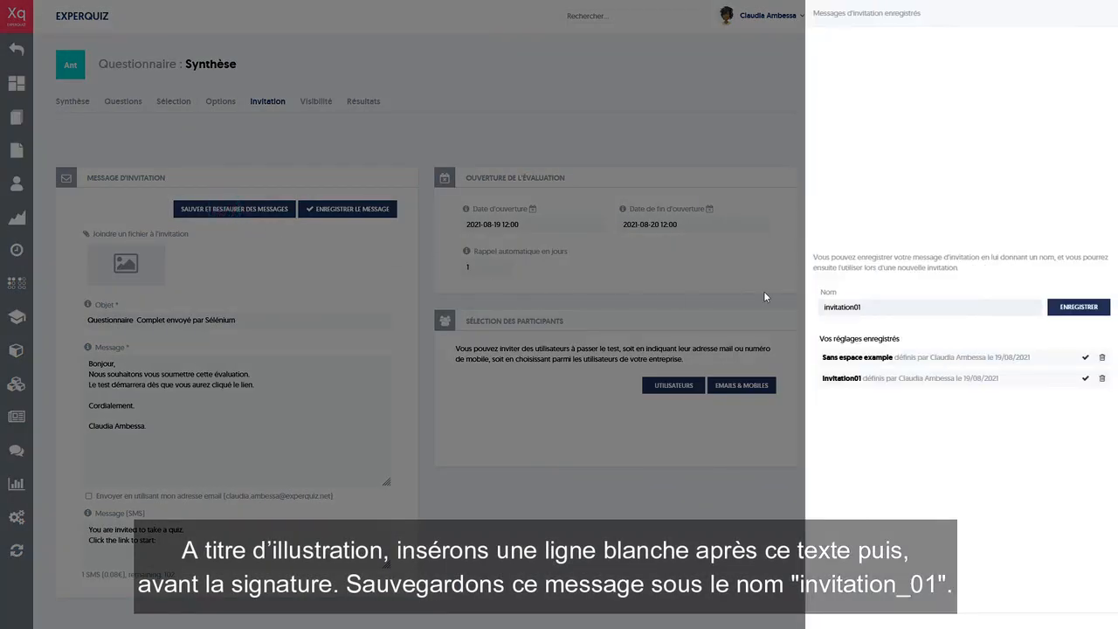
double_click(873, 306)
click(1092, 310)
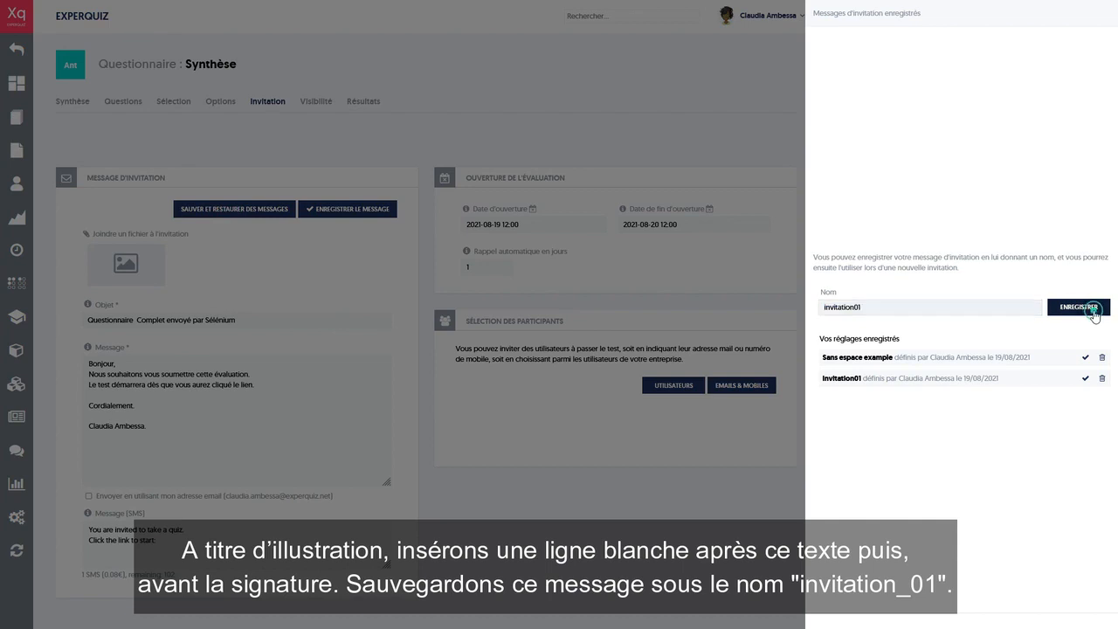
Step: Delete the closing and signature from the invitation message and save the changed message
click(188, 424)
drag(161, 431, 88, 396)
key(BackSpace)
click(343, 211)
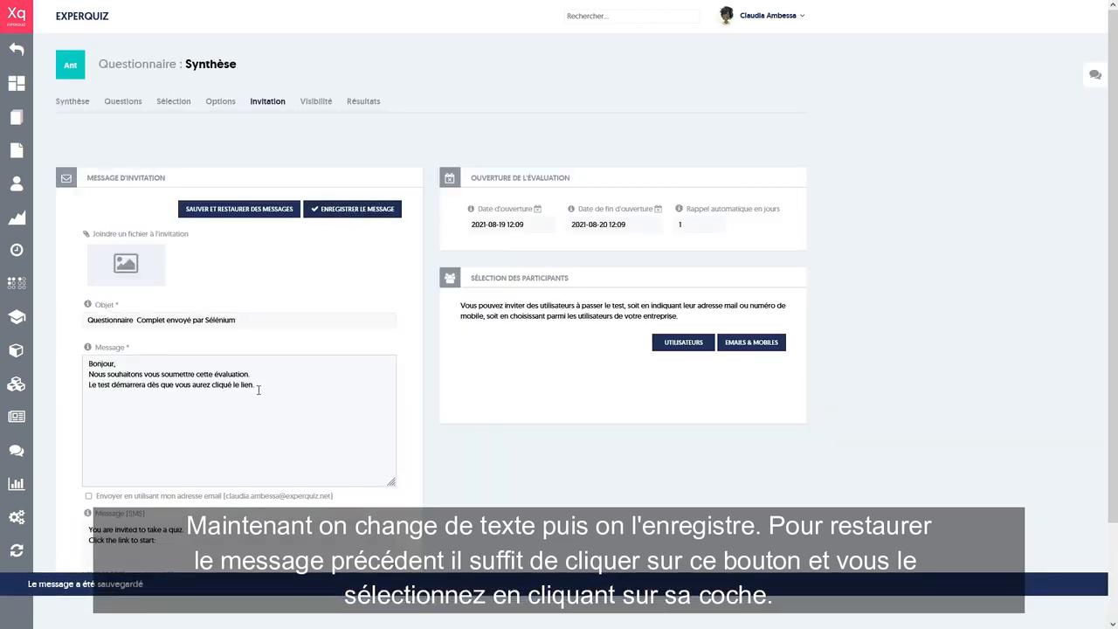
Step: Restore the saved message "invitation01" and check its closing lines in the invitation form
click(242, 209)
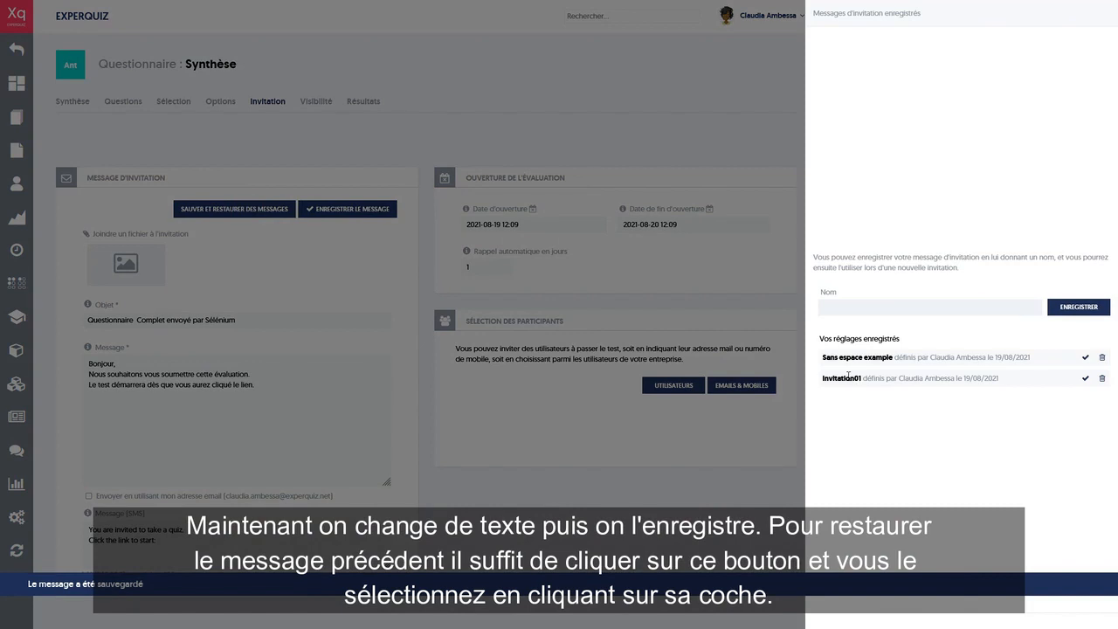
click(1084, 378)
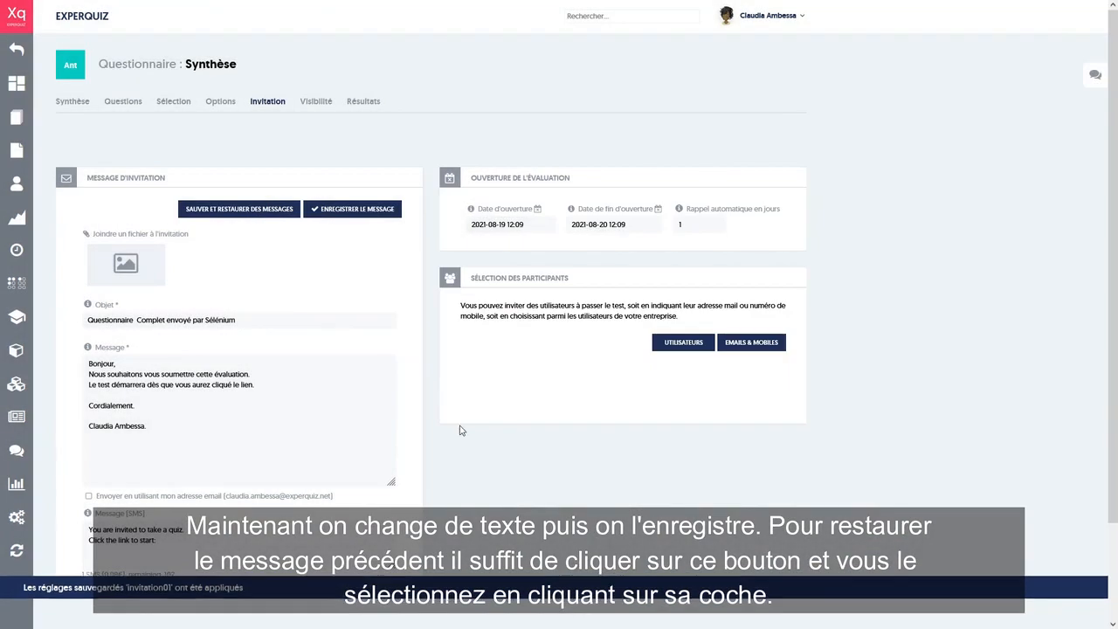
drag(90, 385, 167, 437)
click(178, 432)
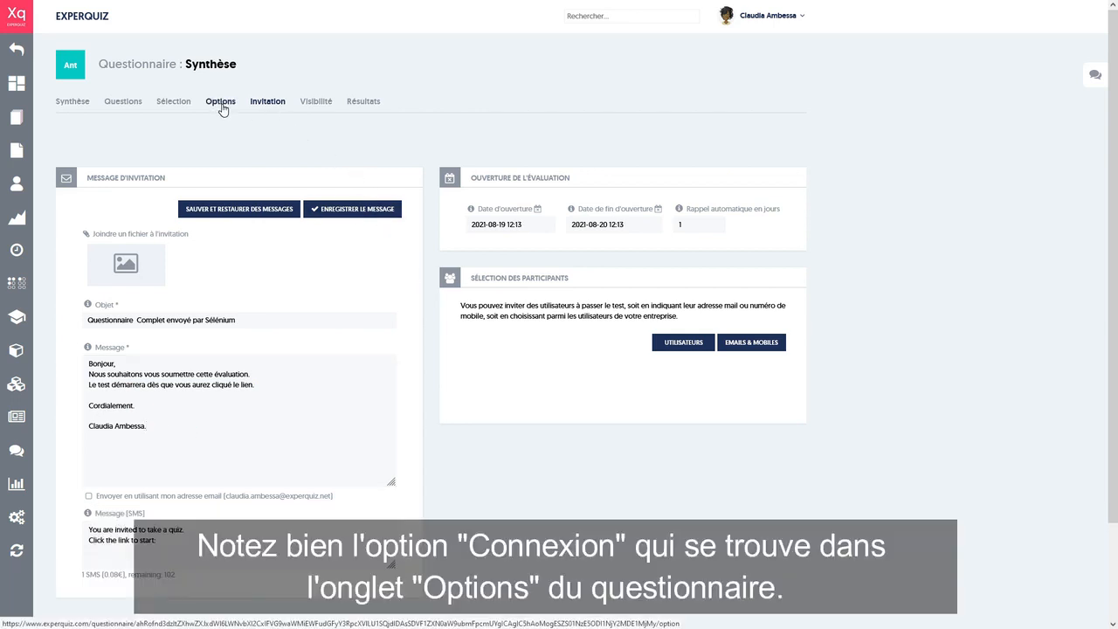
Step: Set the Connexion option to "Oui" in the questionnaire's options
click(221, 103)
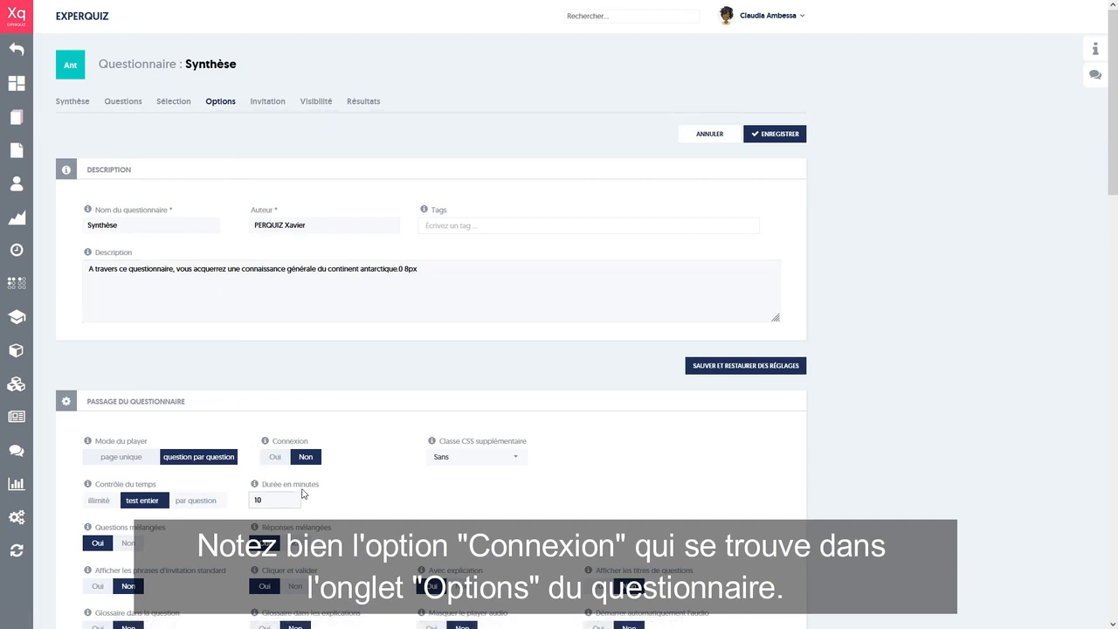
click(274, 456)
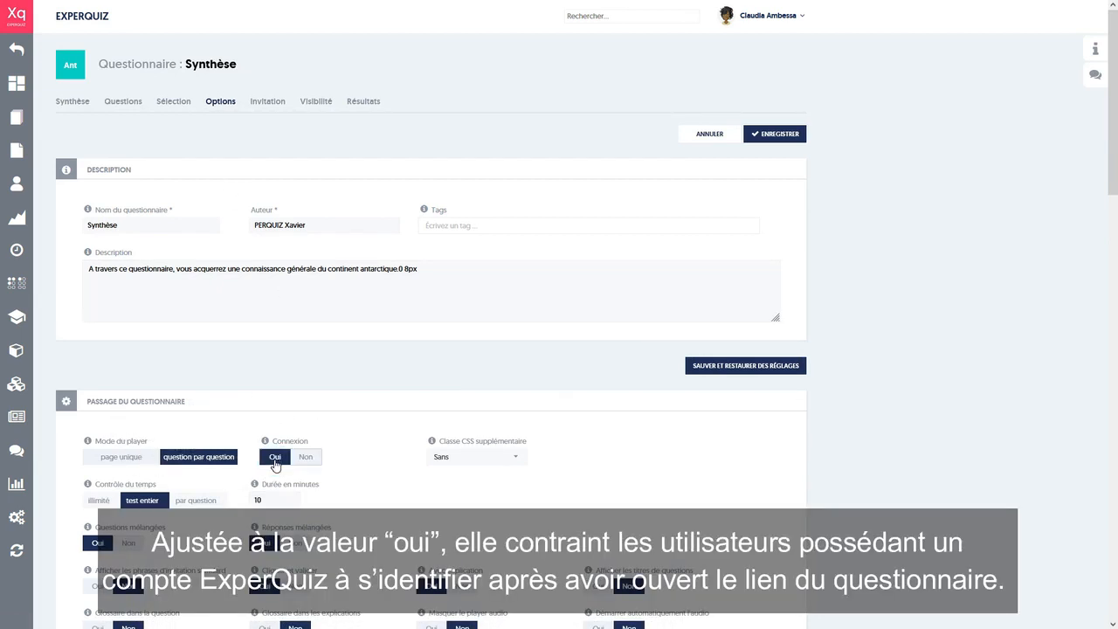
scroll(276, 448, down, 1)
mouse_move(265, 386)
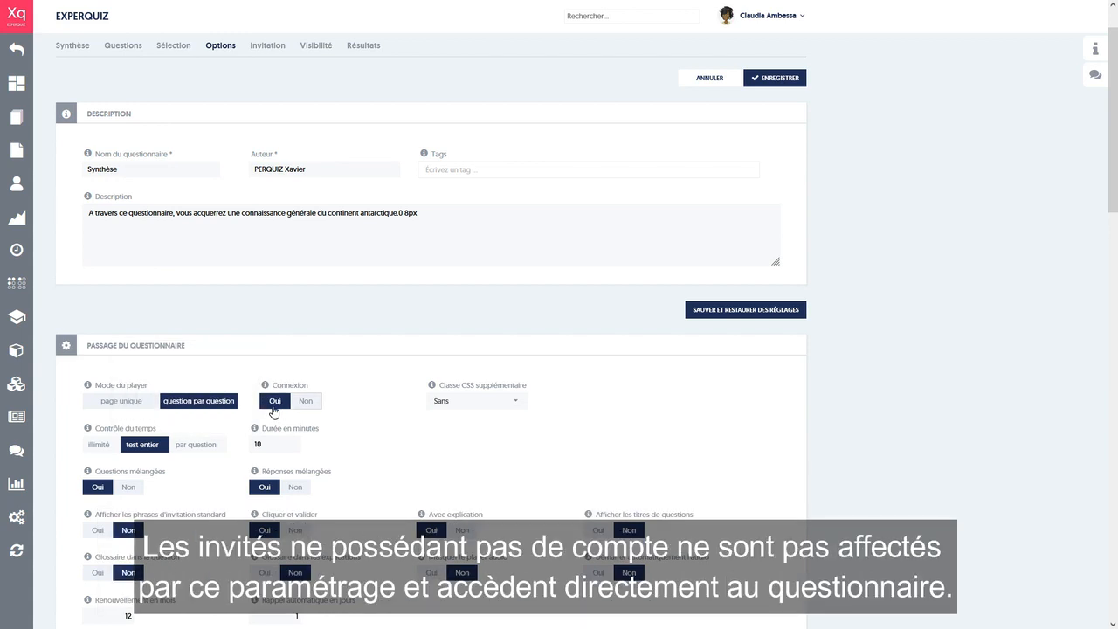
click(315, 404)
click(270, 403)
Step: Return to the invitation settings and toggle sending from your own email address on and back off
click(260, 46)
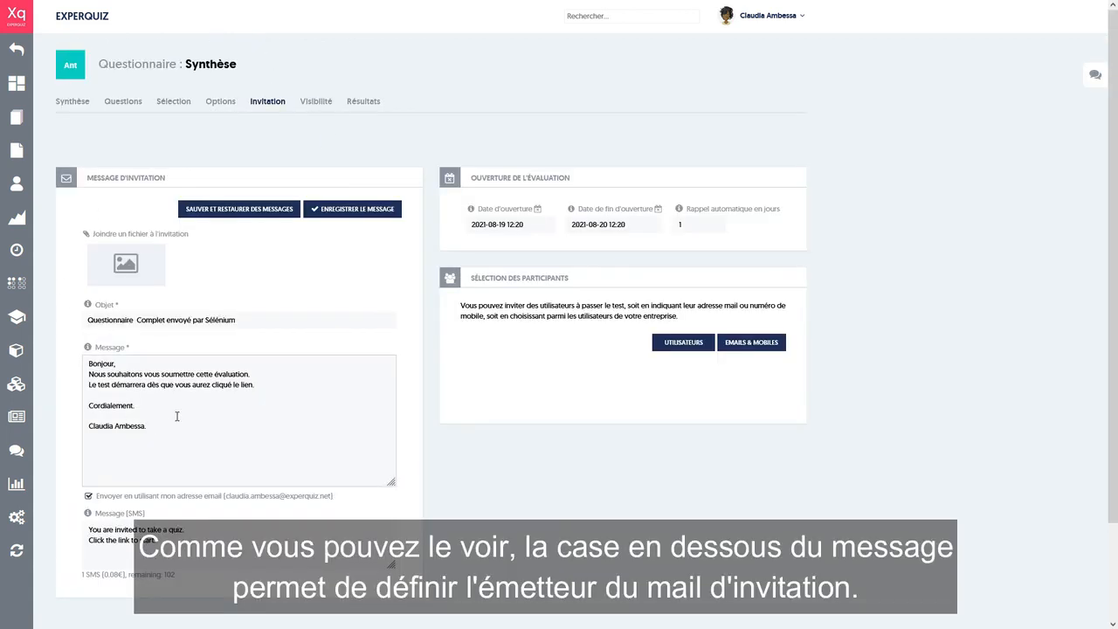
click(88, 496)
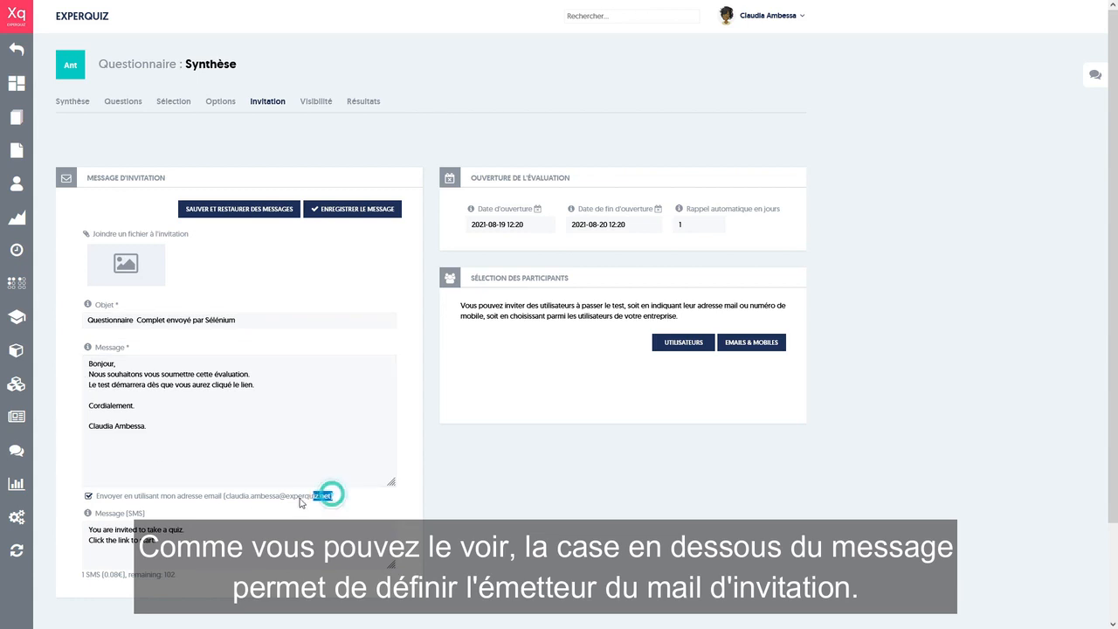
drag(333, 495, 97, 495)
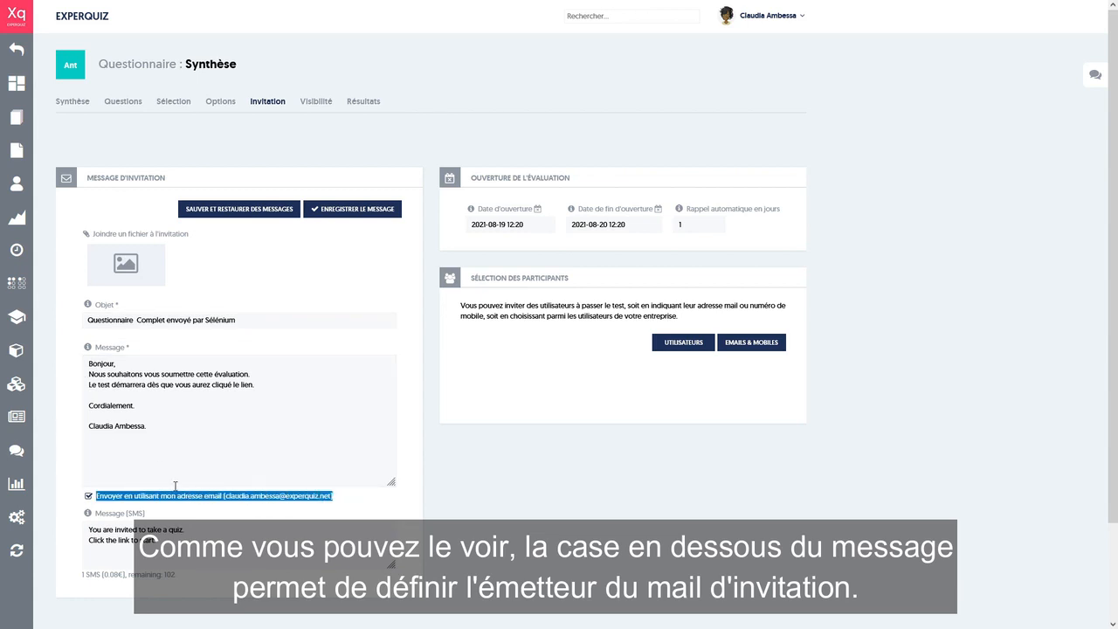
click(282, 504)
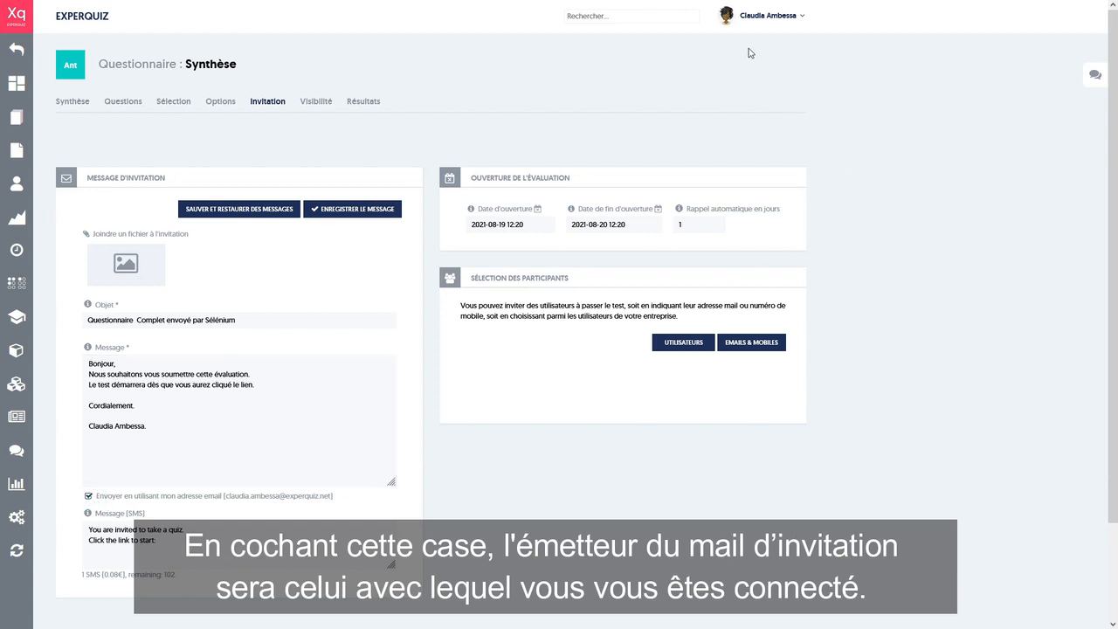
click(753, 23)
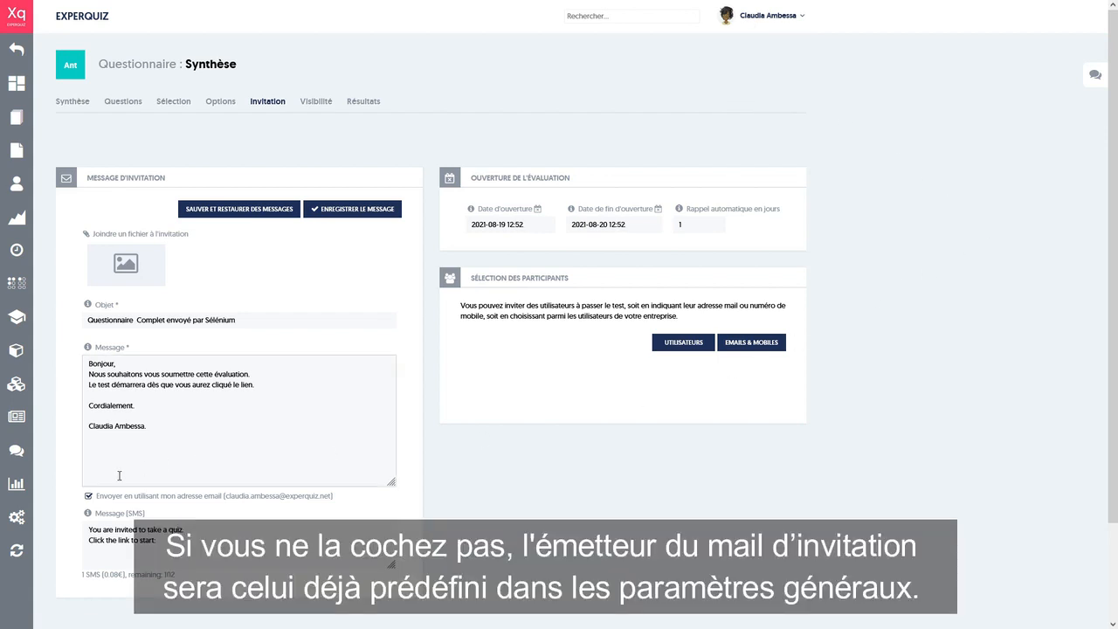
click(88, 496)
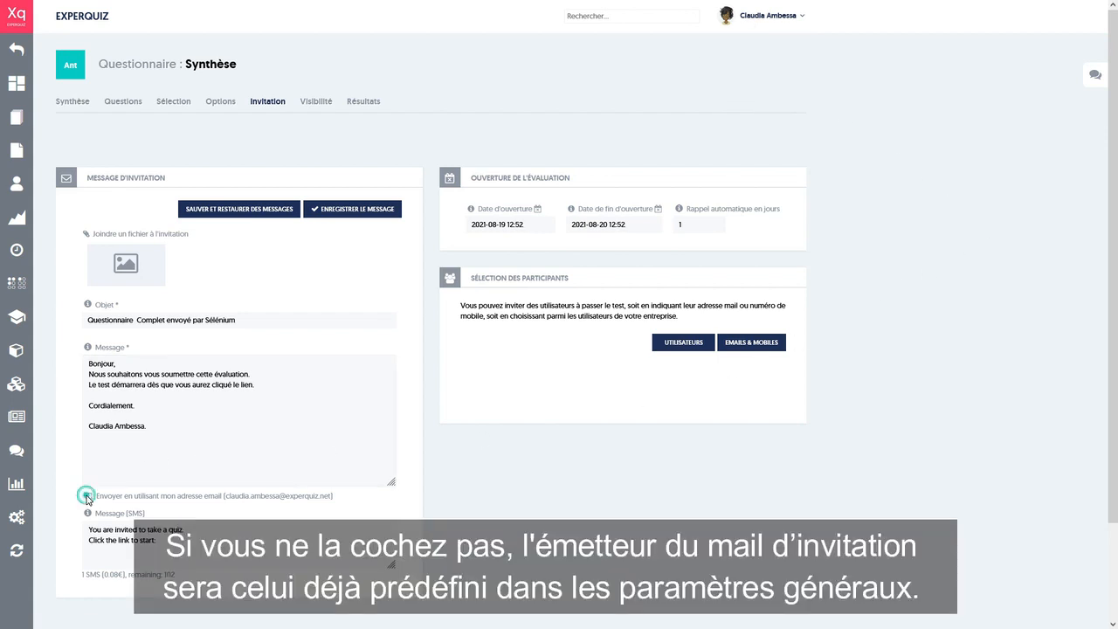
Step: Examine the sender email and contact email fields in the company section of the general settings
click(17, 517)
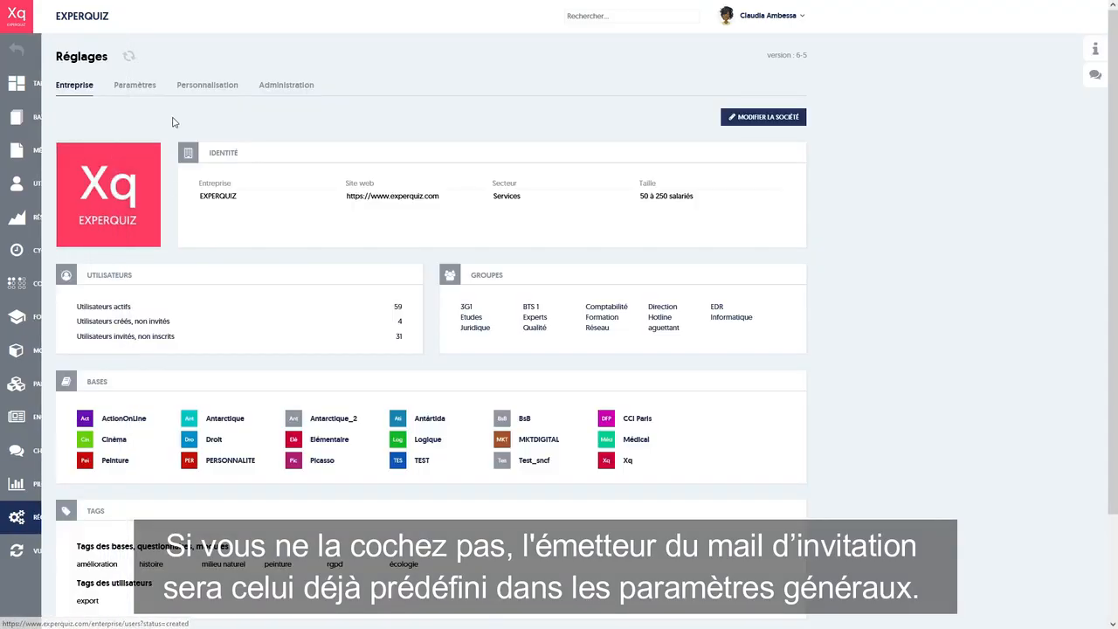
click(137, 87)
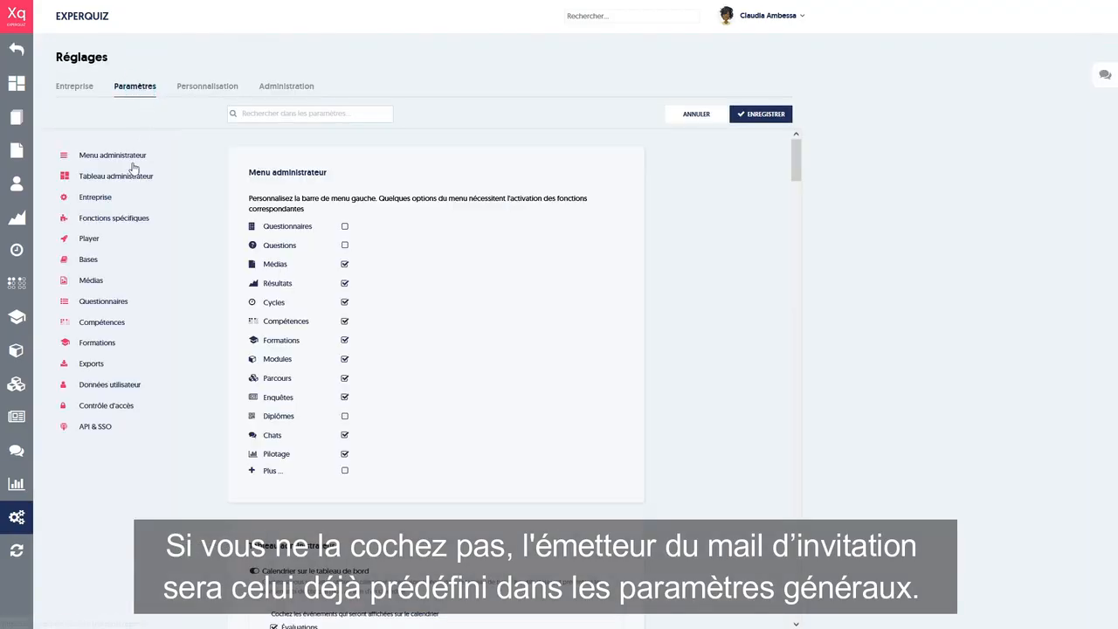
click(90, 198)
scroll(332, 376, down, 5)
drag(361, 379, 243, 389)
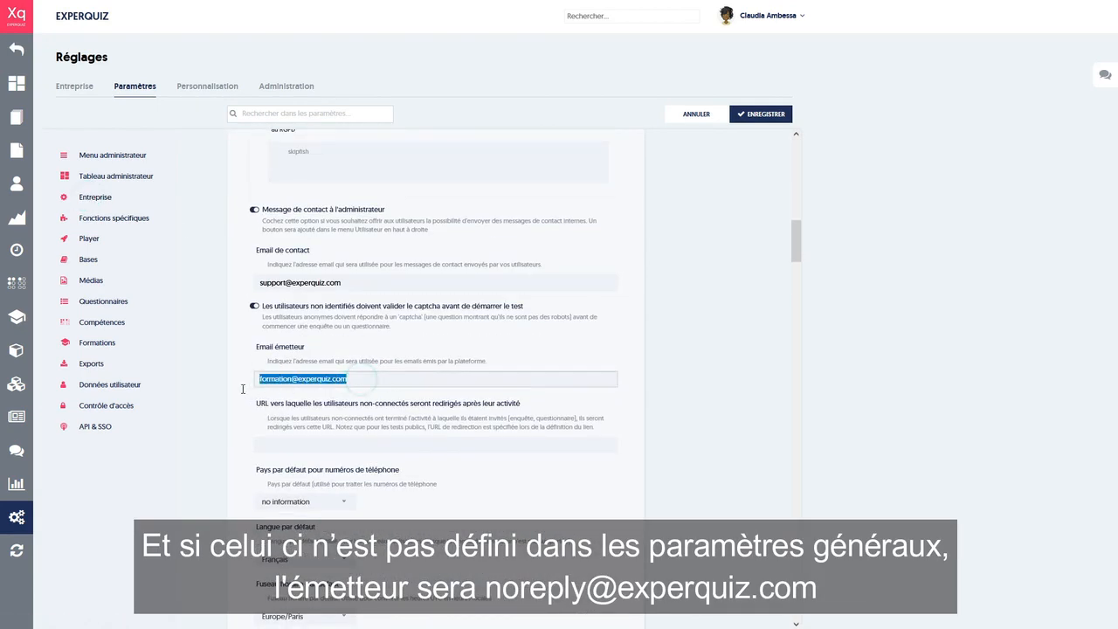
drag(351, 281, 247, 287)
click(389, 255)
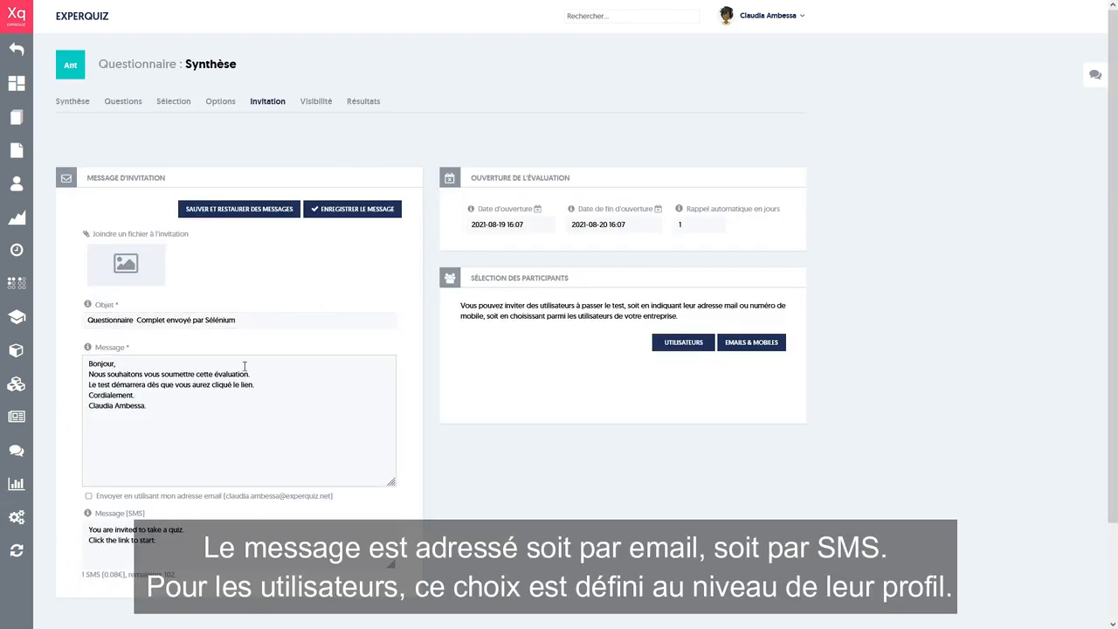
Step: Compare the email message and SMS message fields in the questionnaire's invitation form
drag(129, 350, 84, 354)
drag(156, 514, 94, 517)
click(243, 504)
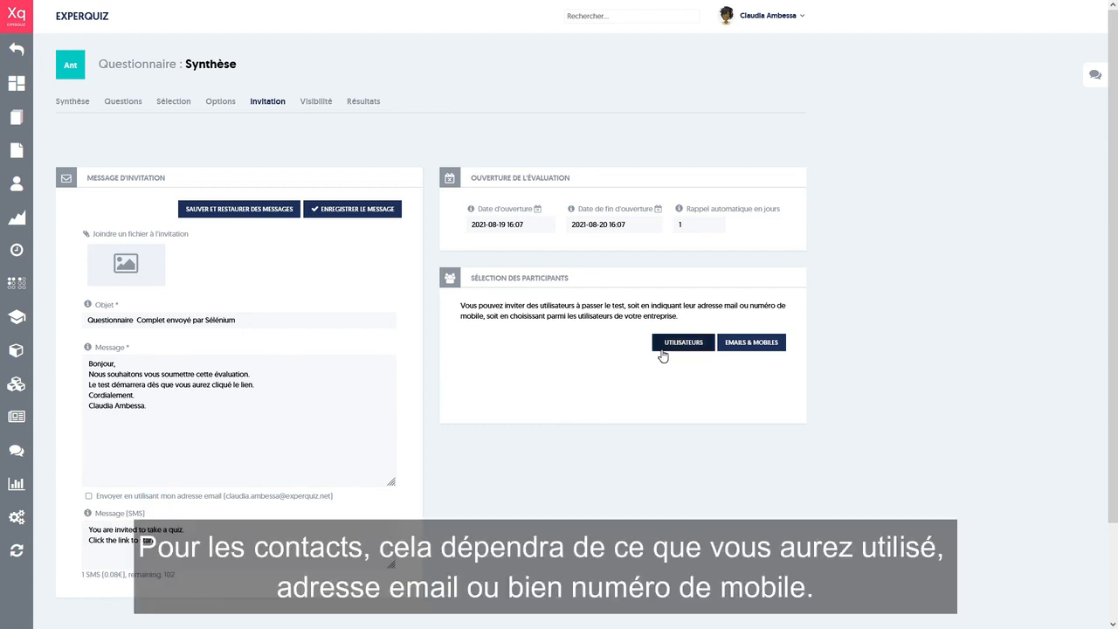
Step: View the form for inviting participants by email address or mobile number, and close it without entering anything
click(744, 344)
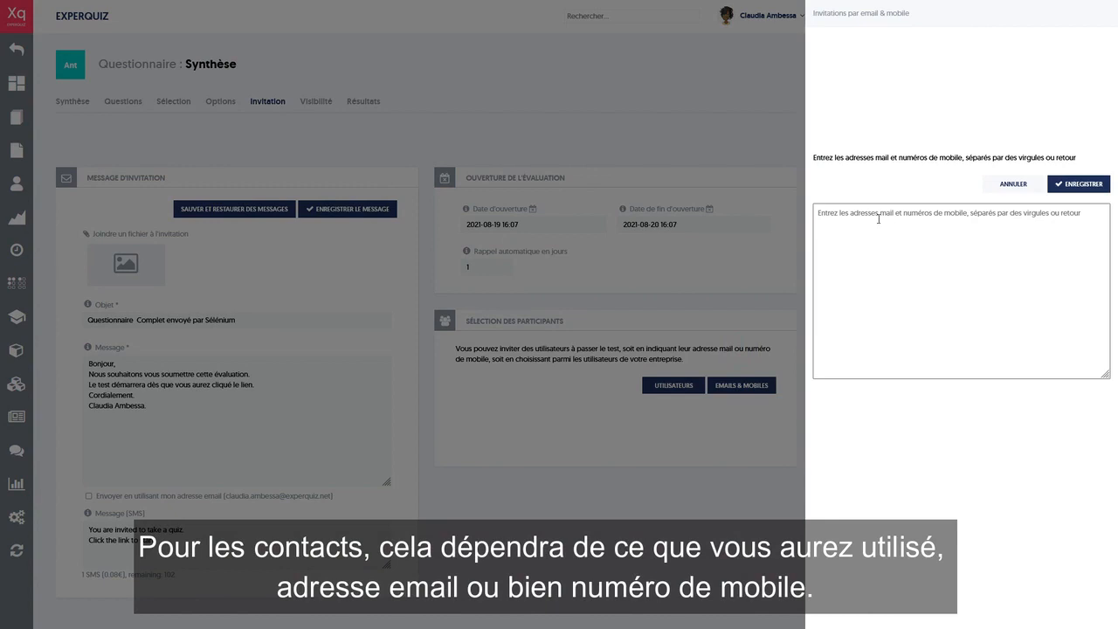
click(869, 216)
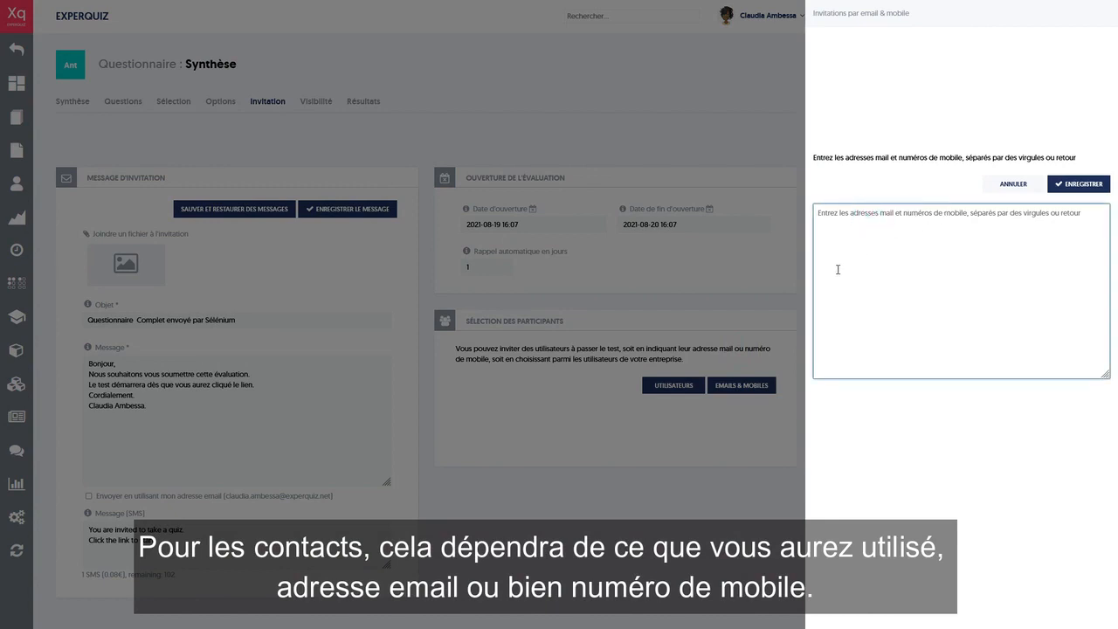
click(752, 268)
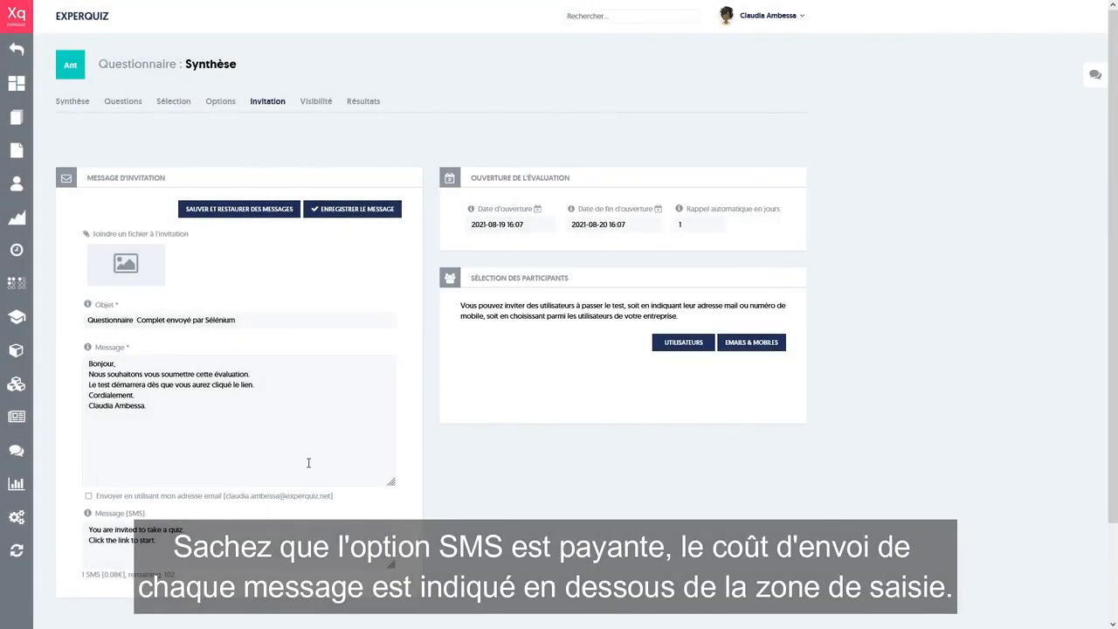
Step: Examine the sending cost shown below the SMS message
drag(183, 578, 78, 594)
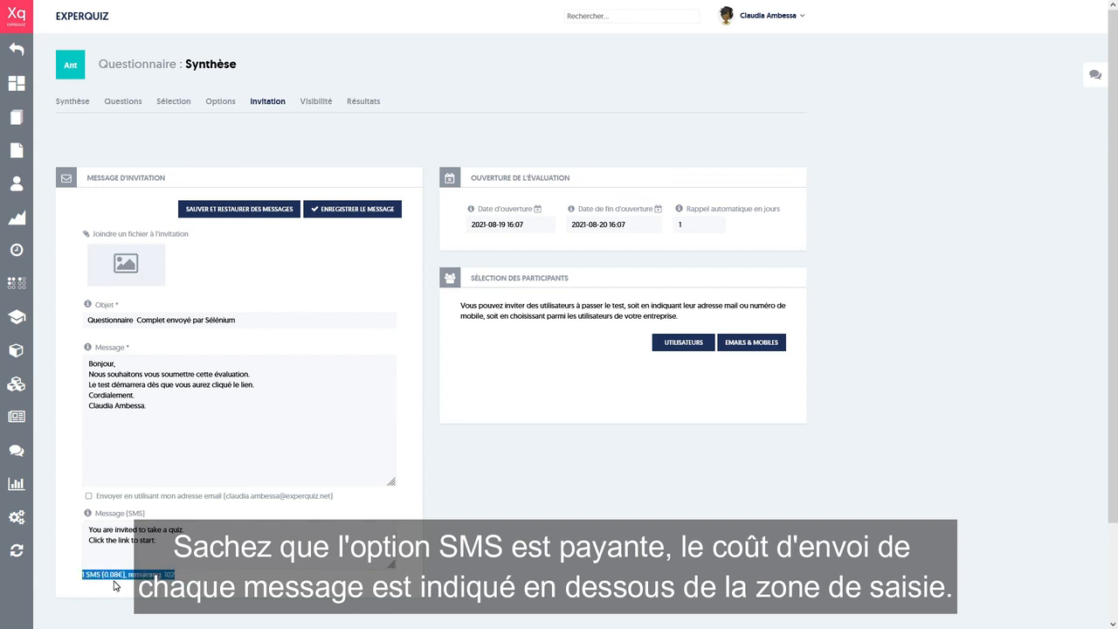
click(201, 582)
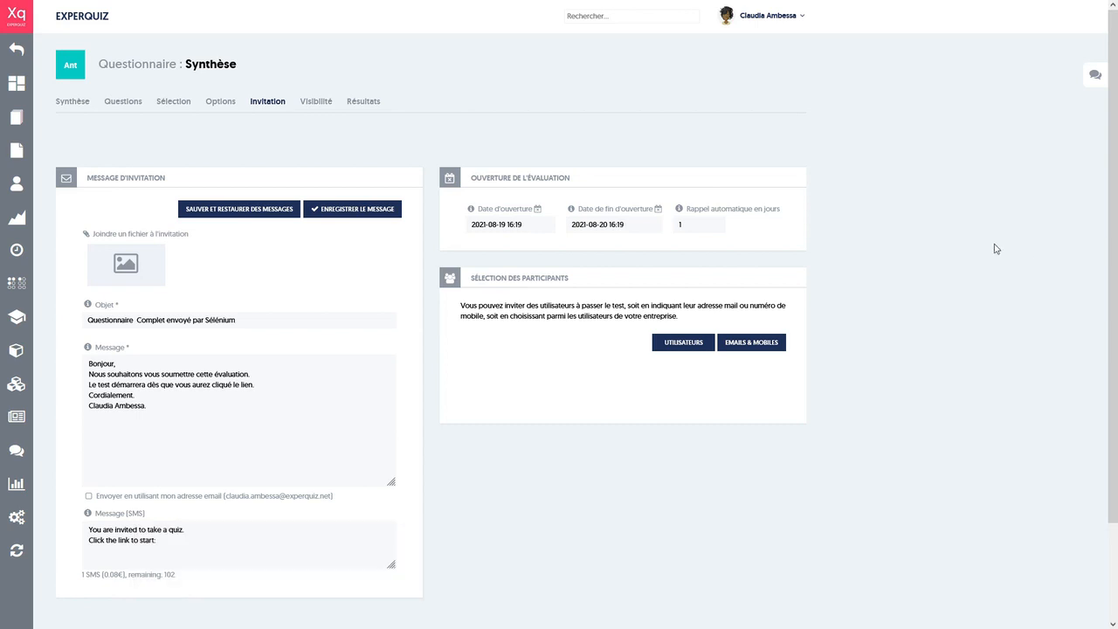
Step: View the media files available for attaching to the invitation, and close the media chooser without picking one
click(124, 262)
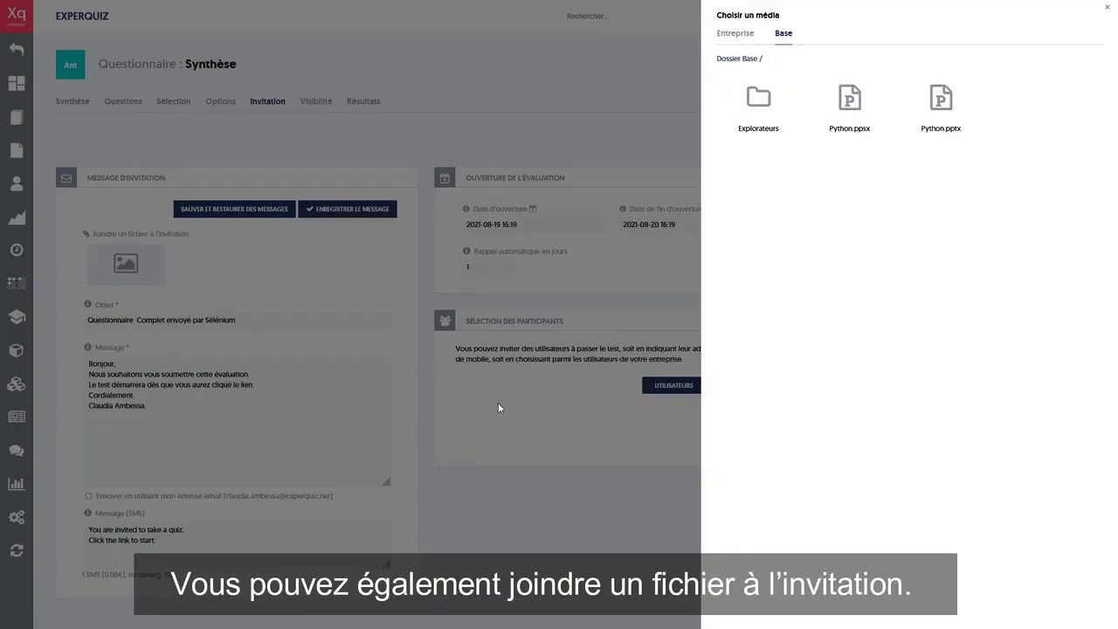
click(506, 443)
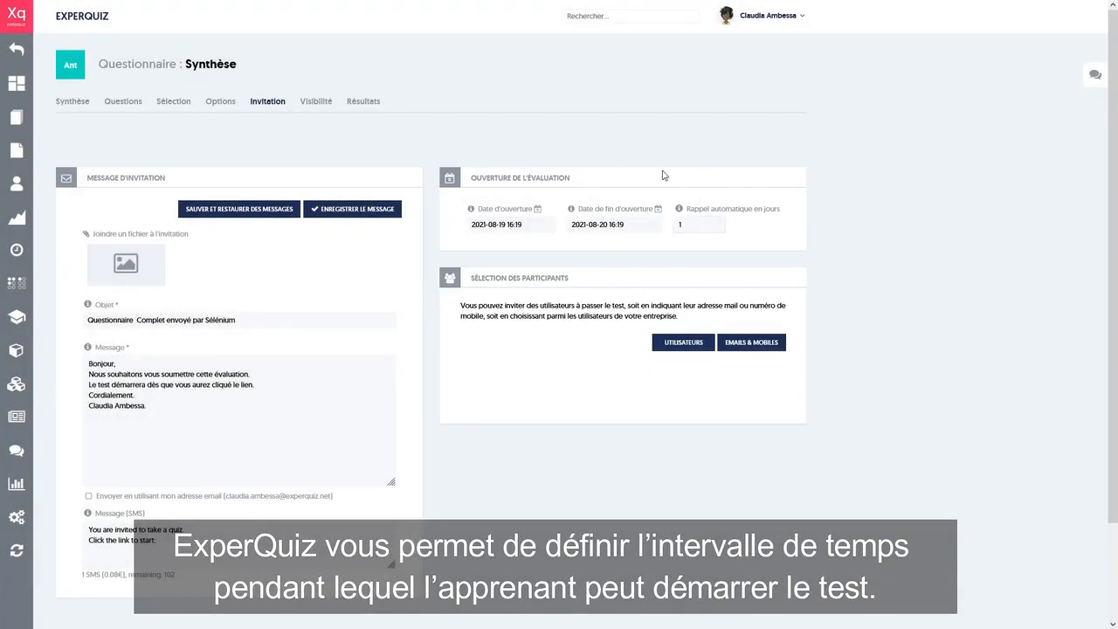
Step: Set the evaluation's opening date to 19 August 2021 at 16:20
click(522, 225)
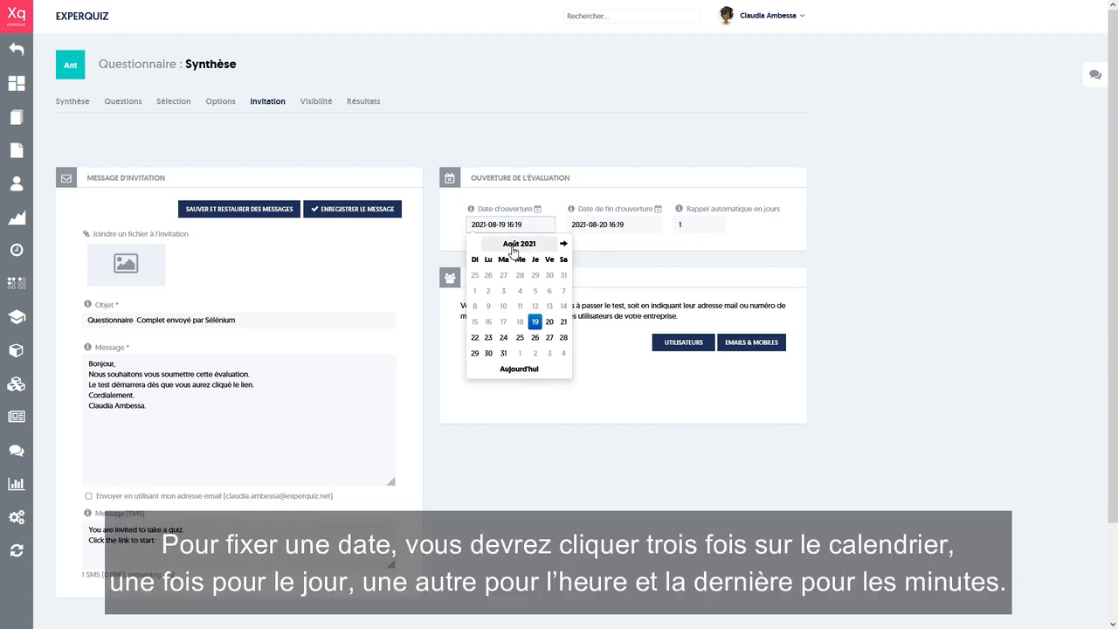
click(536, 324)
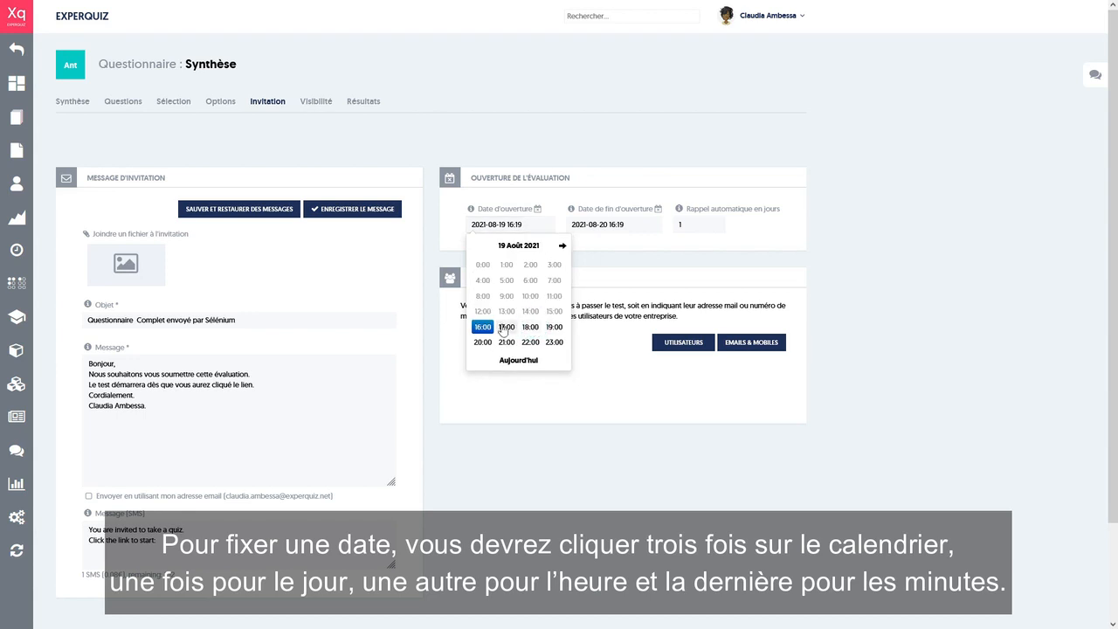
click(486, 325)
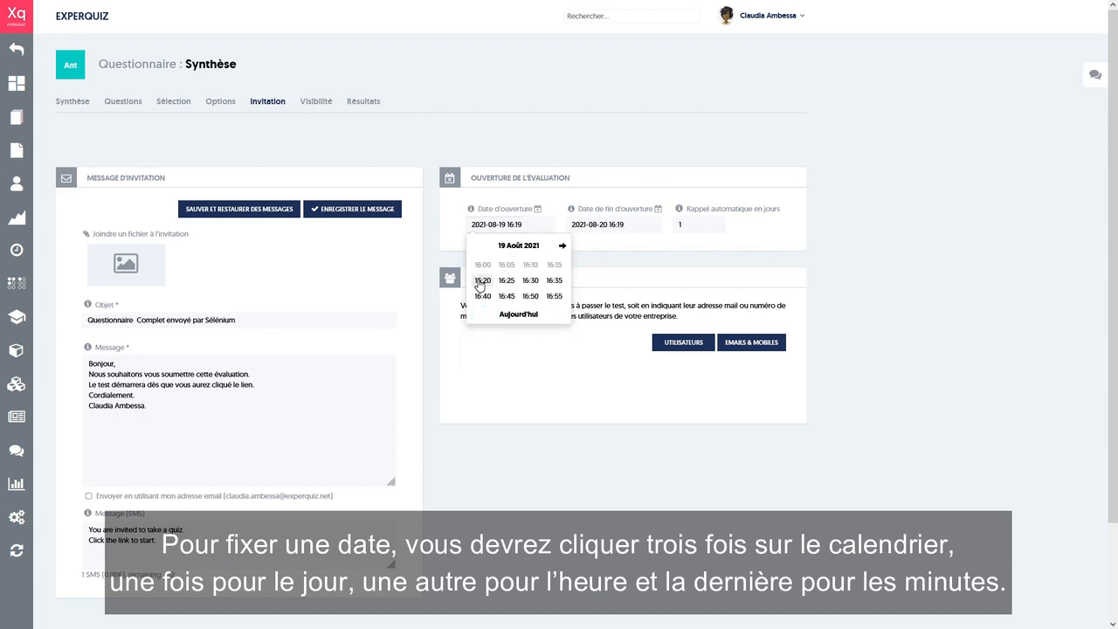
click(480, 279)
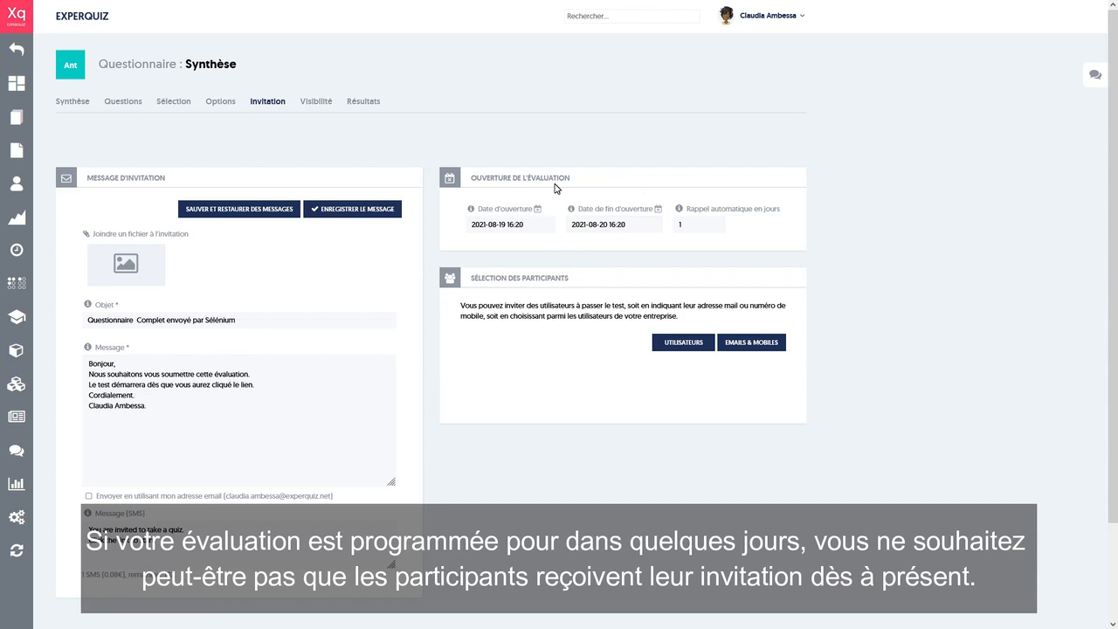
Step: Examine the delay before sending the invitation email in the questionnaire section of the company's general parameters
click(28, 535)
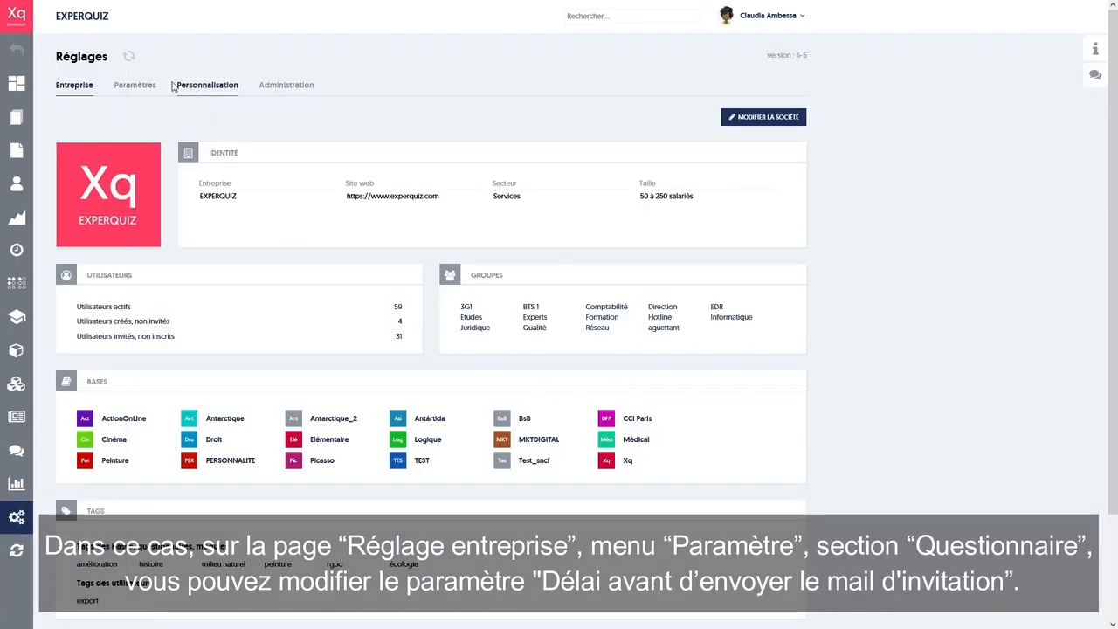
click(144, 85)
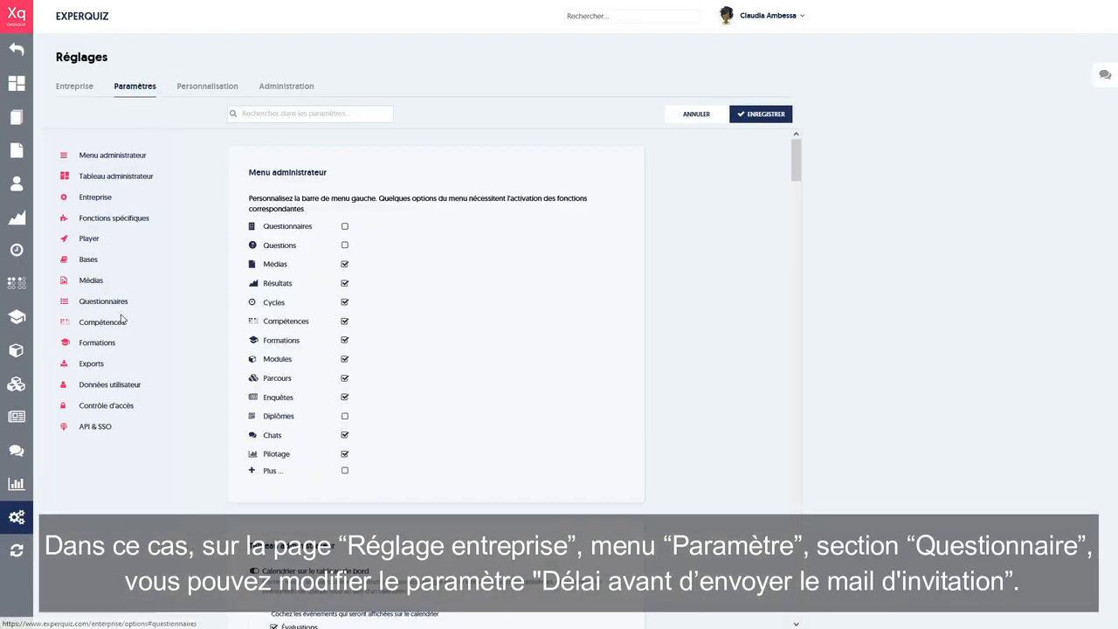
click(110, 299)
scroll(390, 413, down, 3)
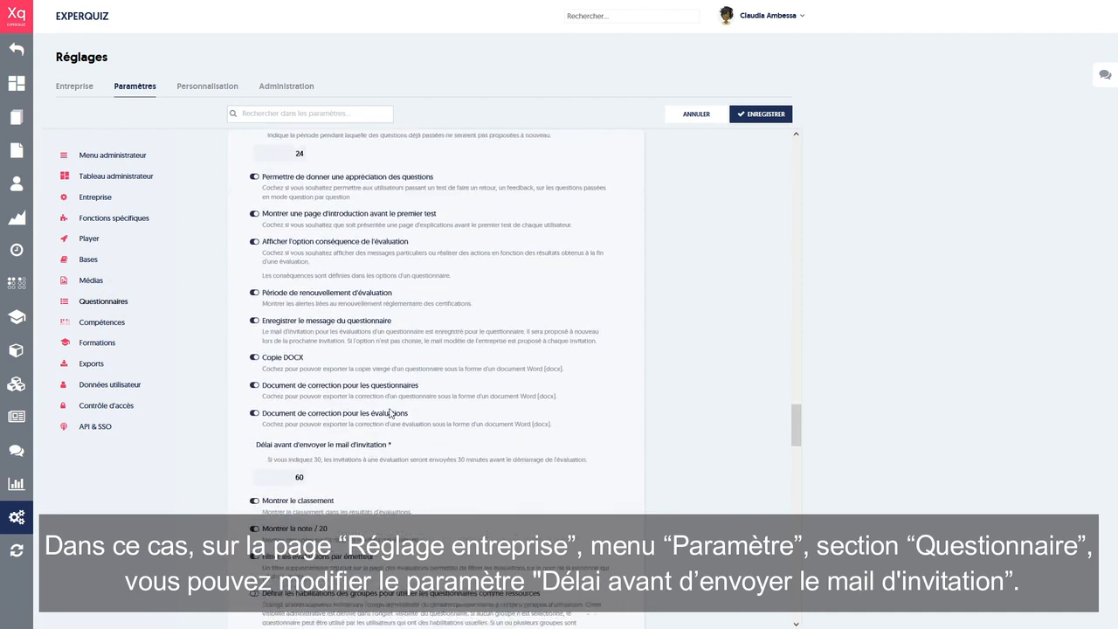
drag(256, 435, 403, 445)
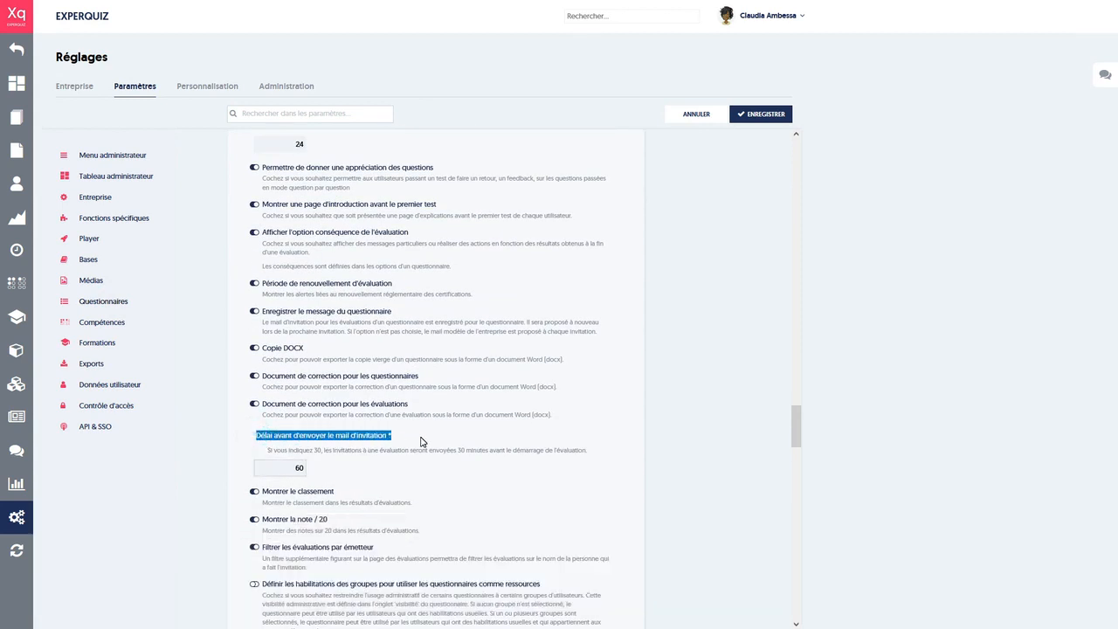
click(420, 439)
click(420, 450)
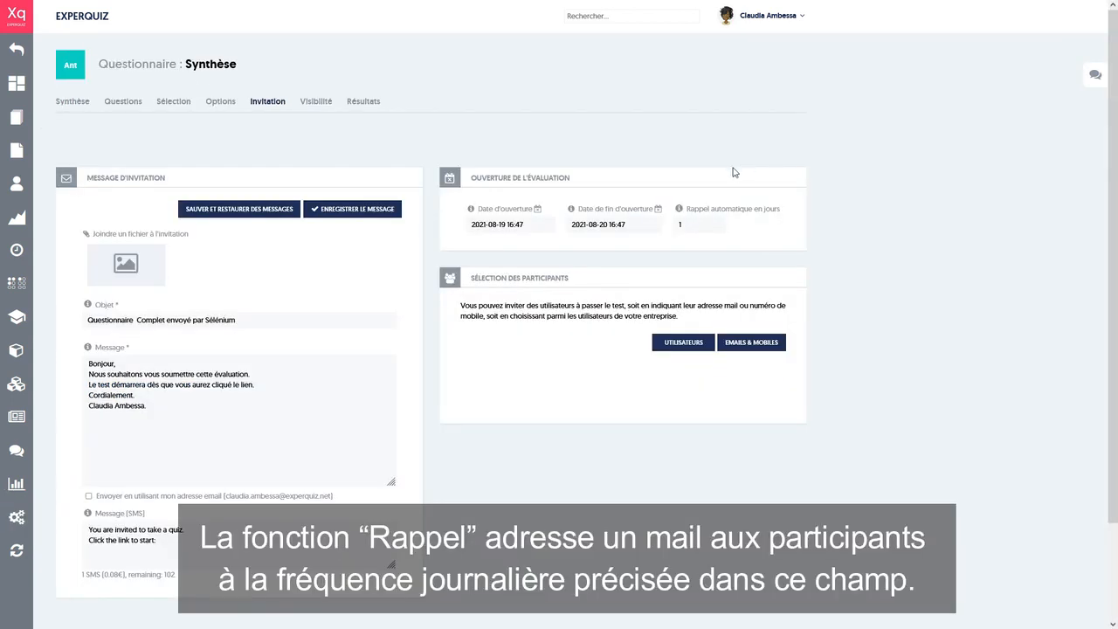
Step: Examine the automatic reminder field in the questionnaire's invitation form and read its help text
click(687, 208)
drag(687, 210, 798, 201)
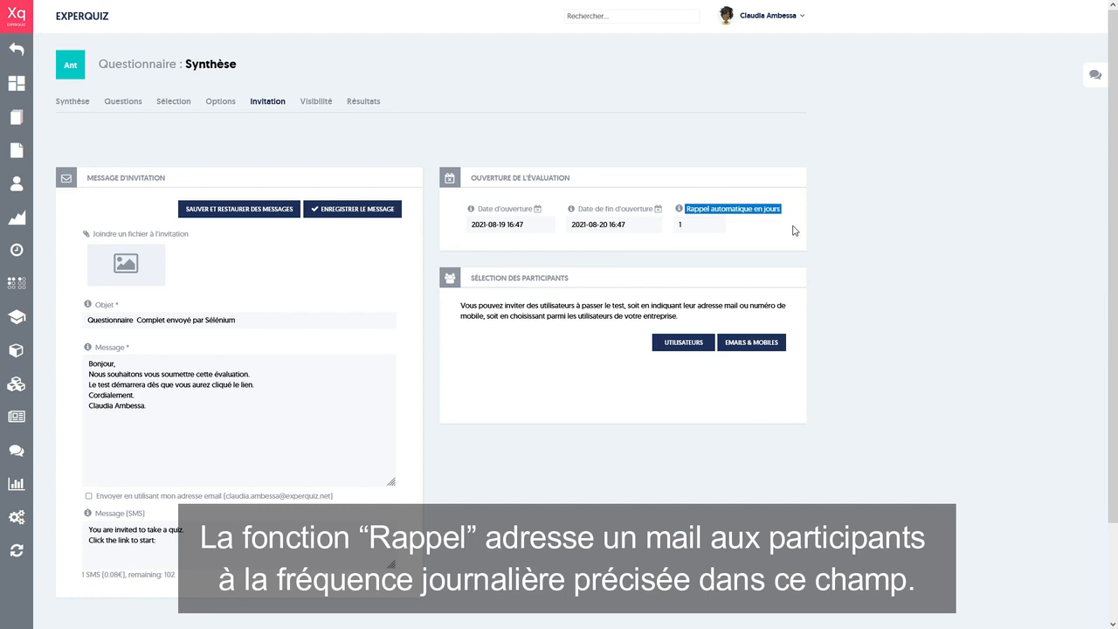
click(794, 229)
mouse_move(680, 212)
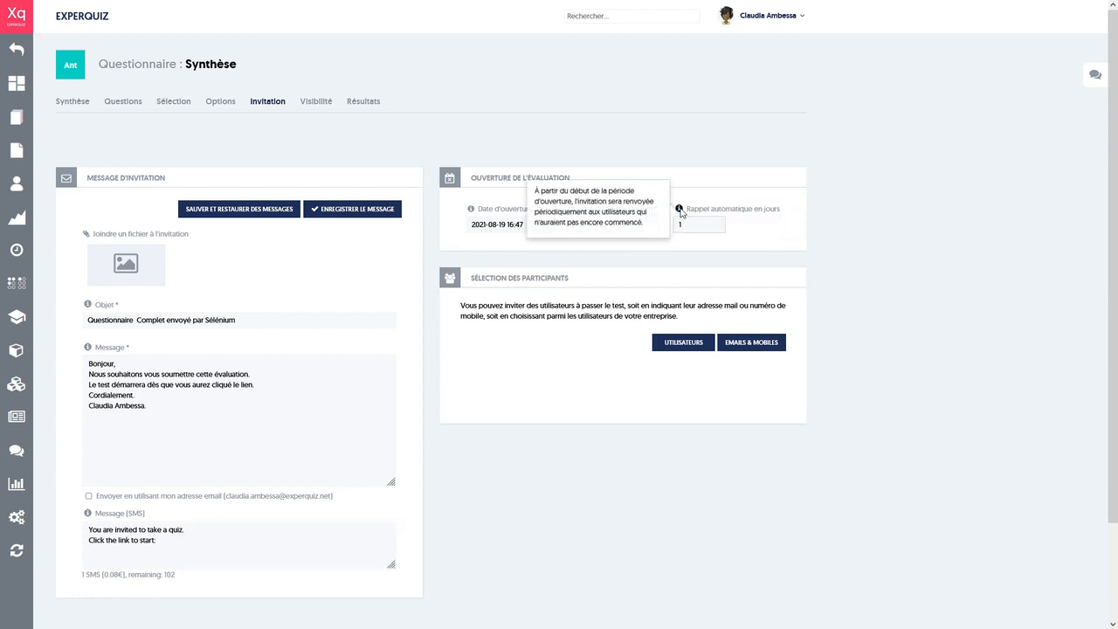
Step: Try editing the automatic reminder interval and leave it at 1 day
click(700, 226)
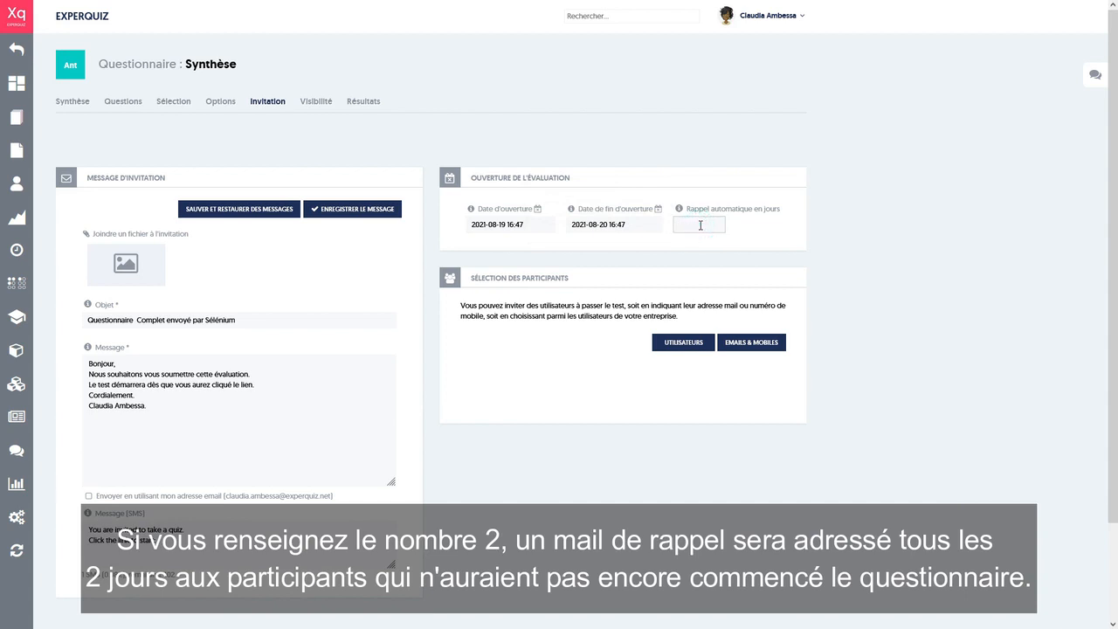
click(736, 226)
click(710, 225)
click(820, 215)
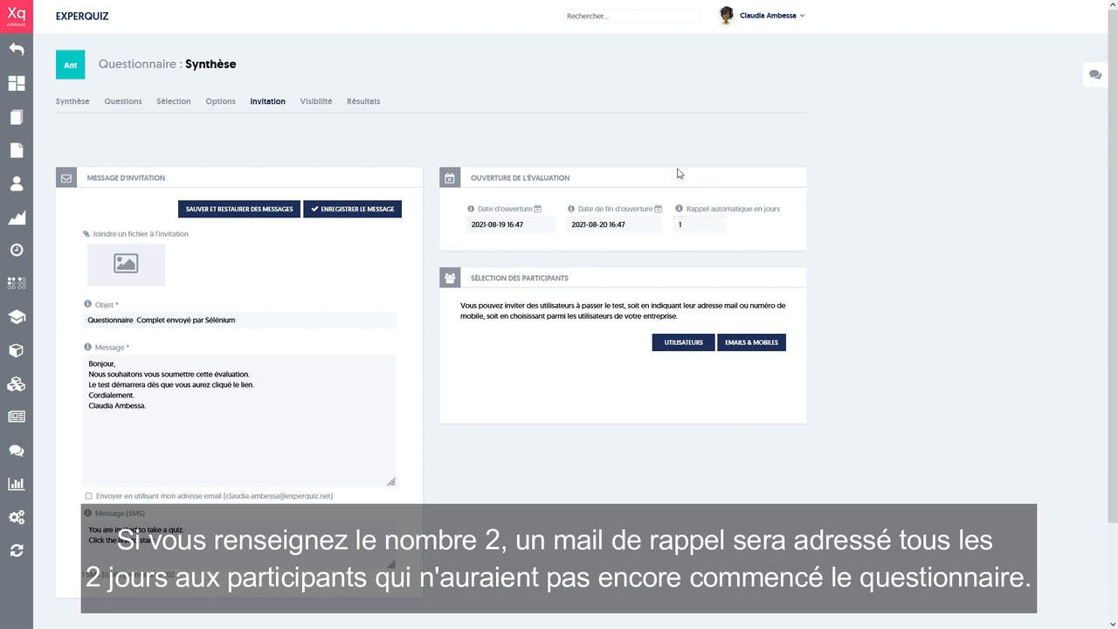
Step: Examine the time control and duration in minutes settings in the questionnaire's options
click(217, 104)
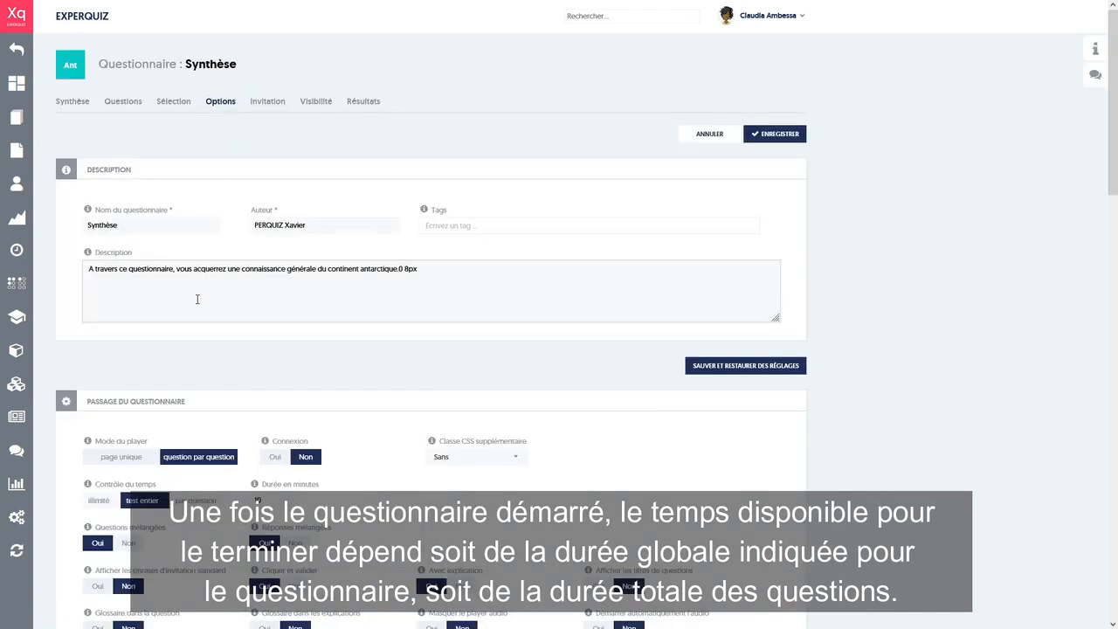
scroll(196, 329, down, 3)
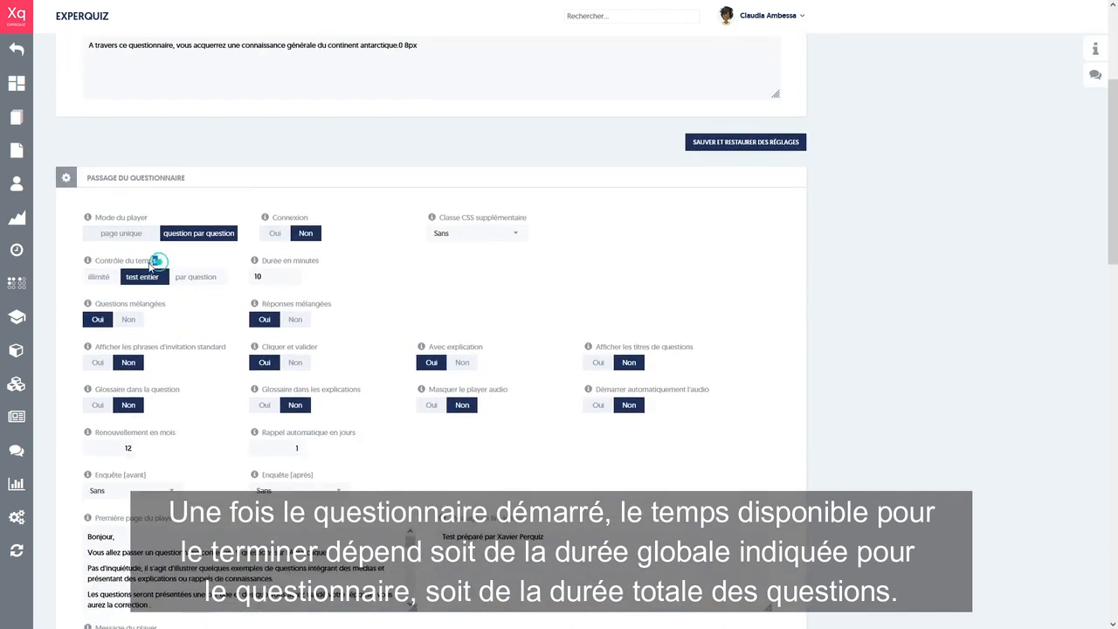
drag(156, 263, 107, 267)
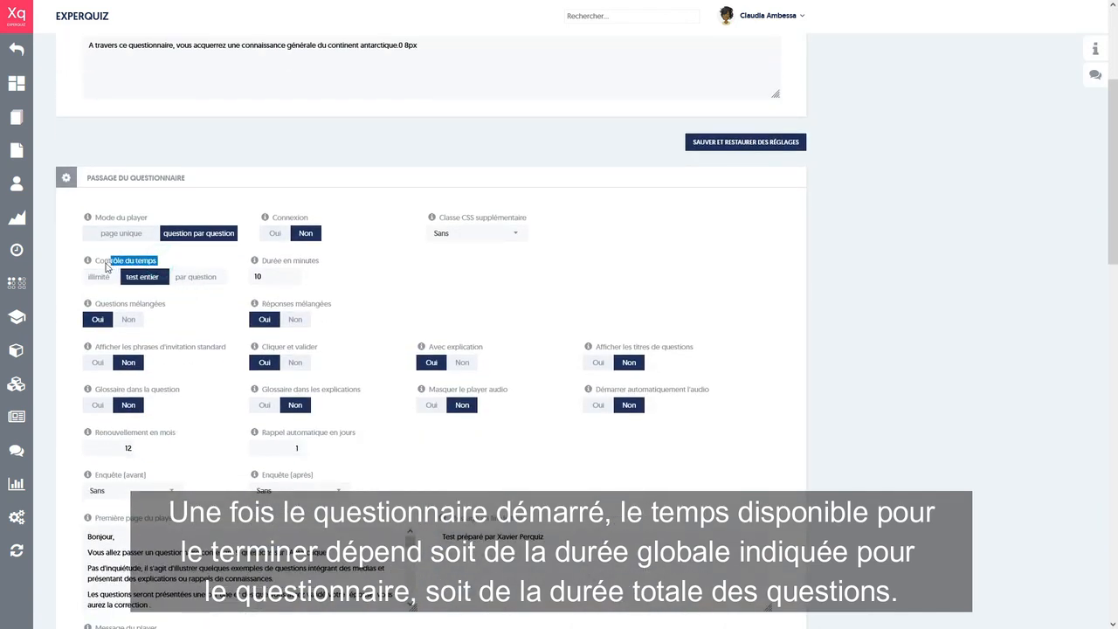
click(200, 263)
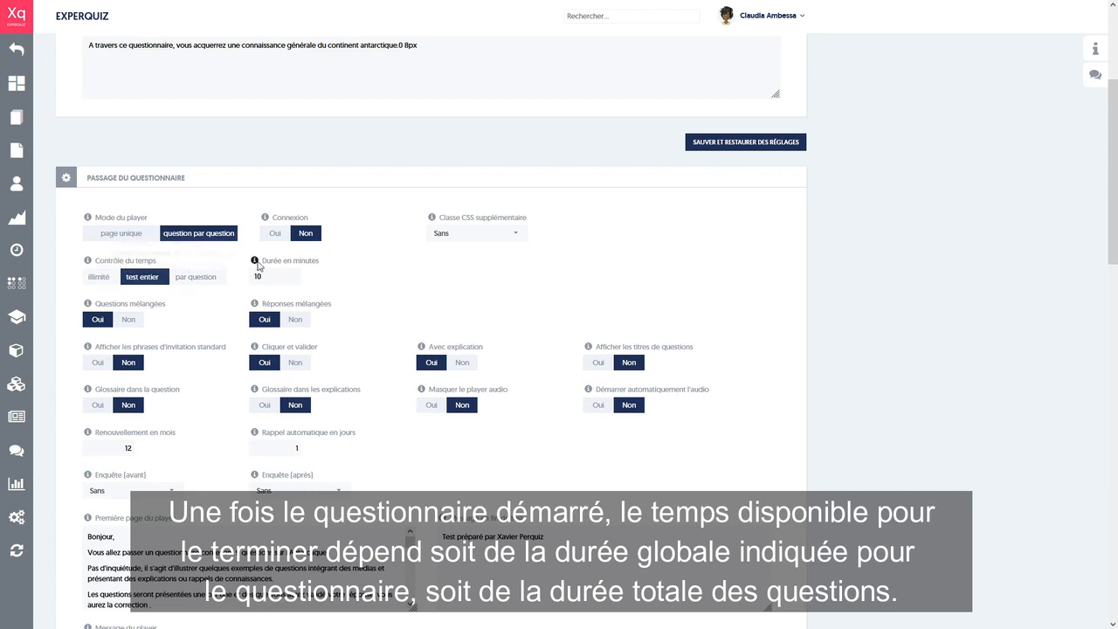
drag(265, 262, 326, 260)
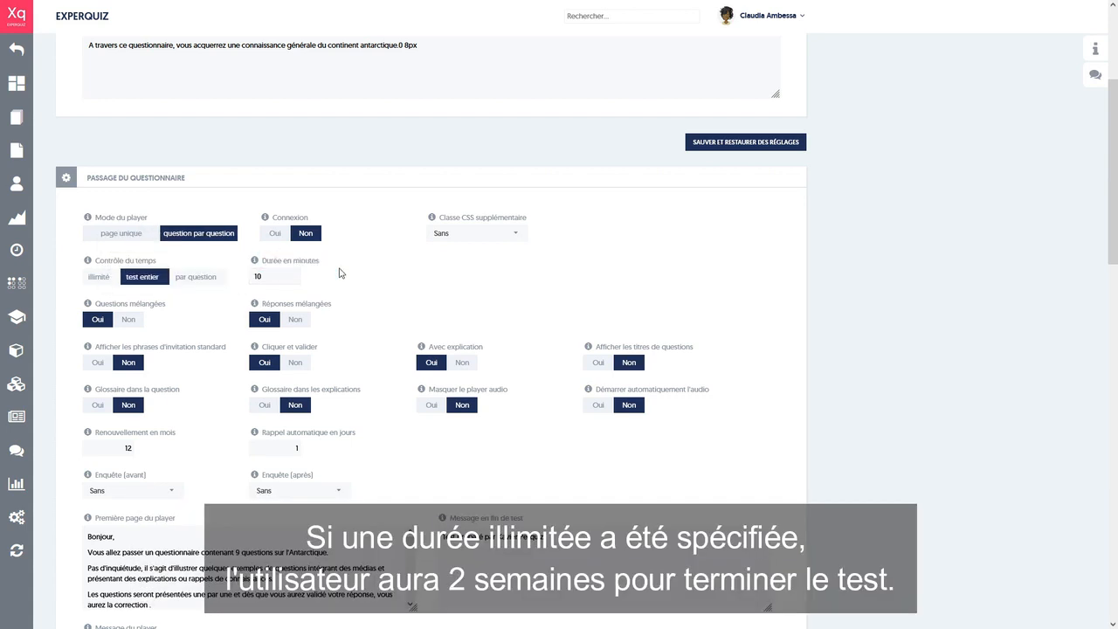
Step: Try the unlimited and per-question time controls, and restore the whole-test control
click(109, 276)
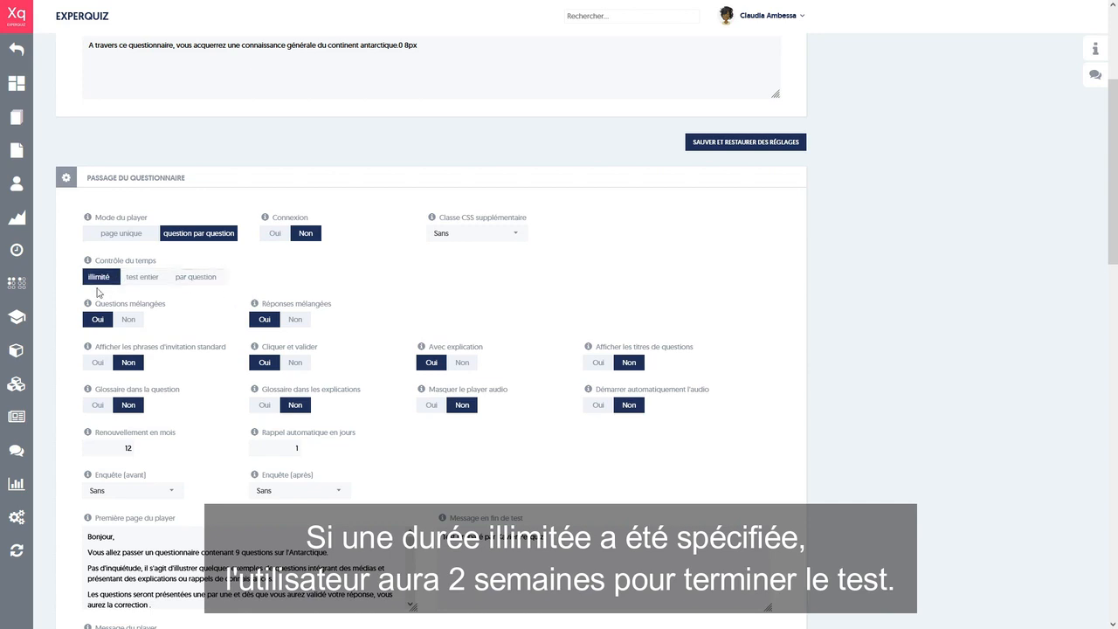
click(196, 276)
click(143, 278)
scroll(276, 268, up, 3)
Step: Return to the invitation form, try adding and removing the first listed user as a participant, and cancel the selection
click(267, 101)
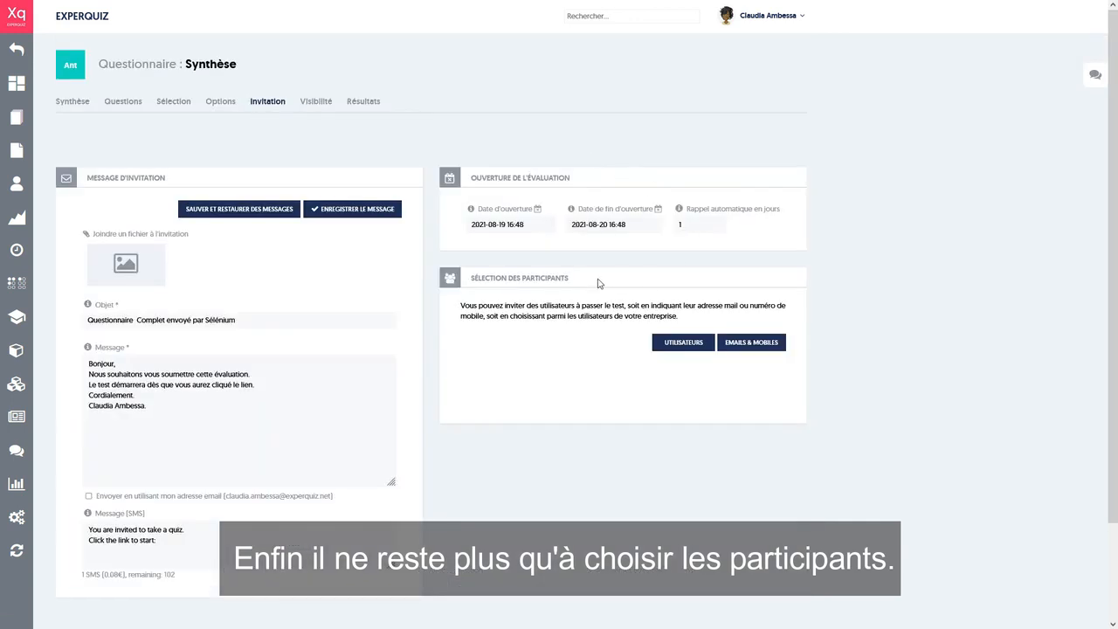
drag(569, 281, 476, 274)
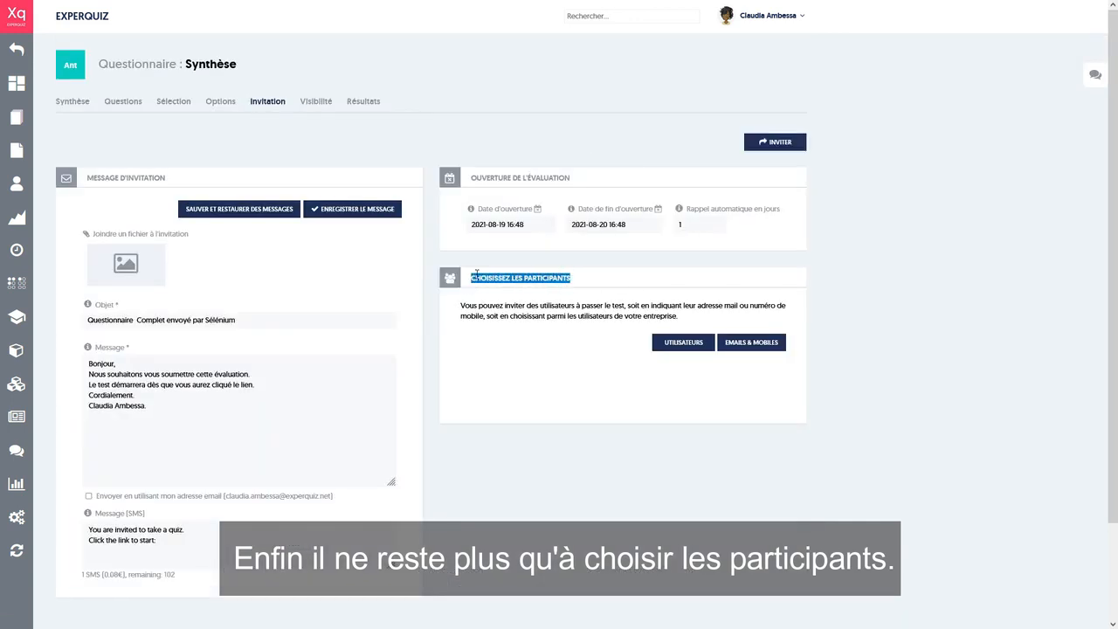
click(494, 297)
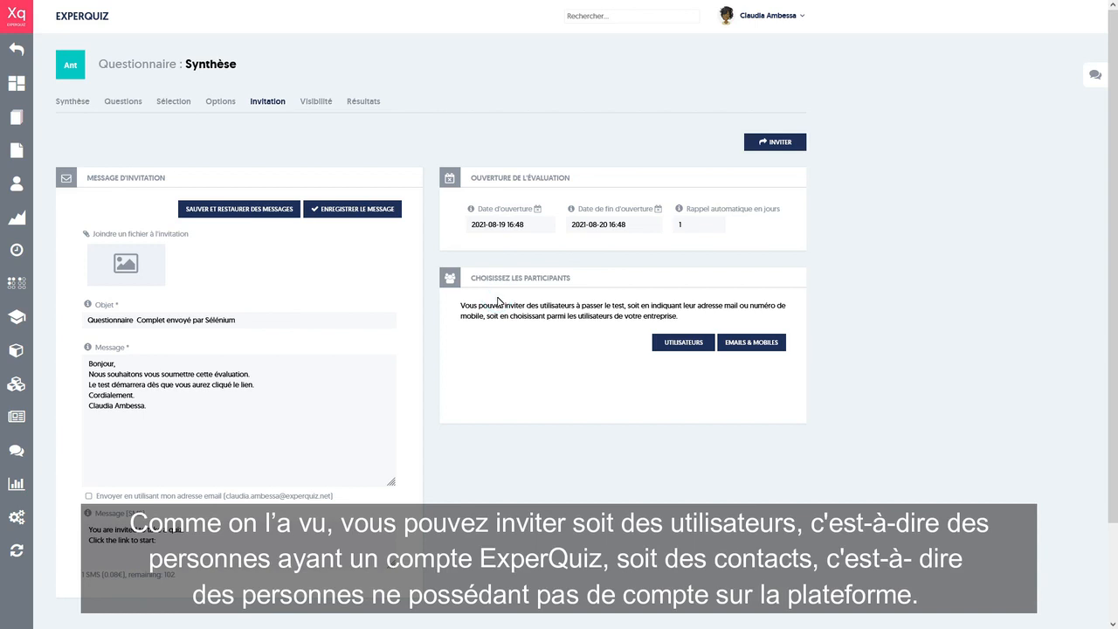
click(690, 348)
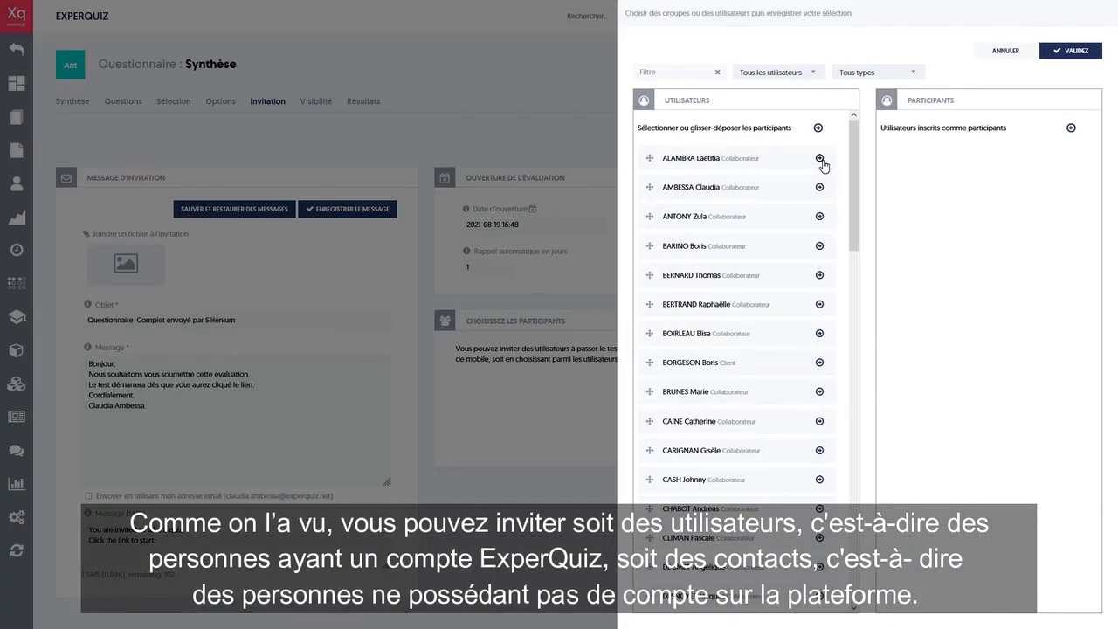
click(820, 159)
click(1074, 157)
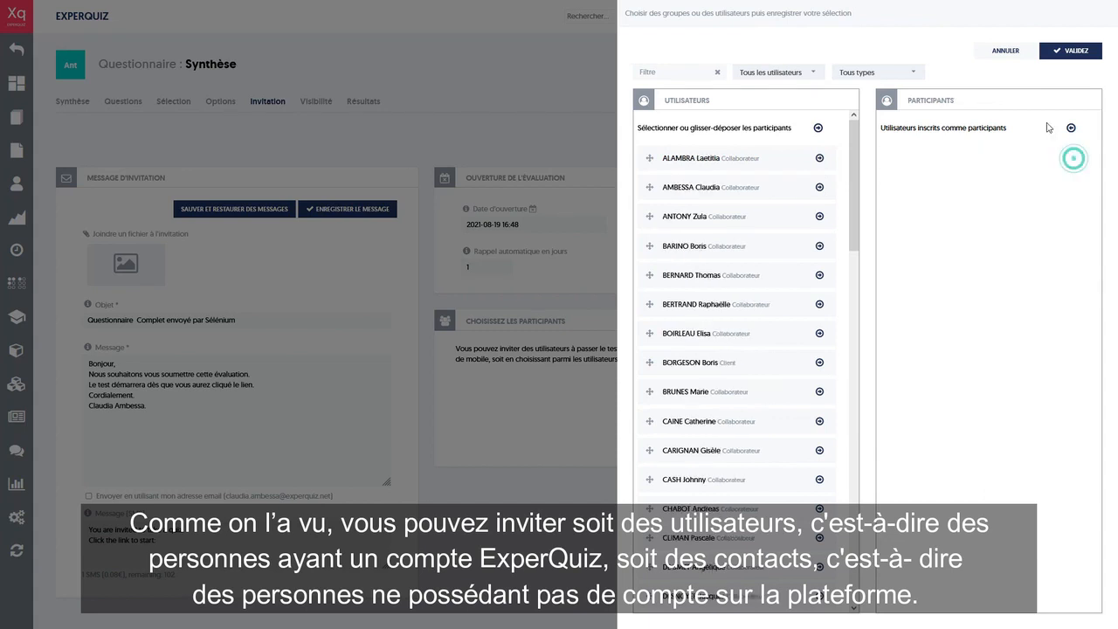
click(1016, 52)
Step: View the entry form for inviting contacts by email or mobile, and cancel it without entering anything
click(742, 347)
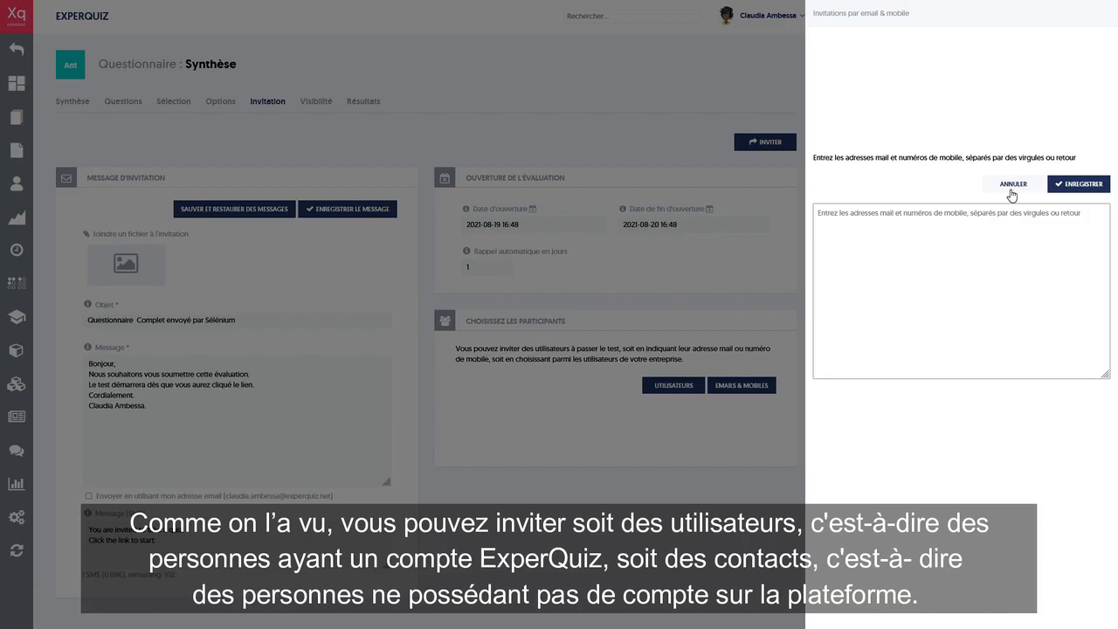
click(1013, 186)
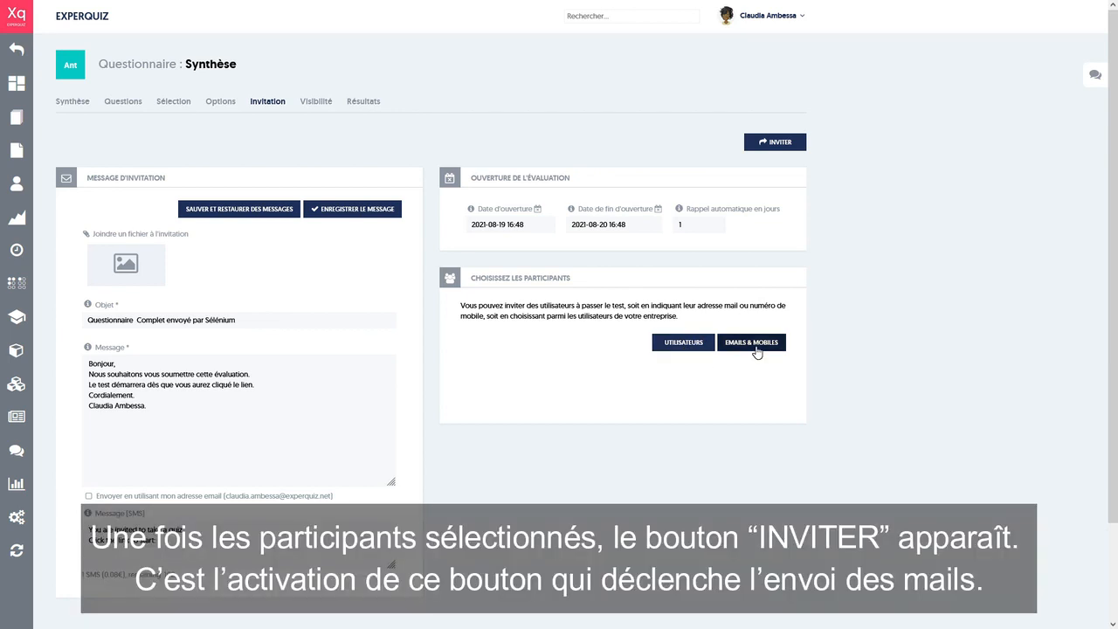
Step: Select the first listed user as a participant and send the invitation
click(682, 343)
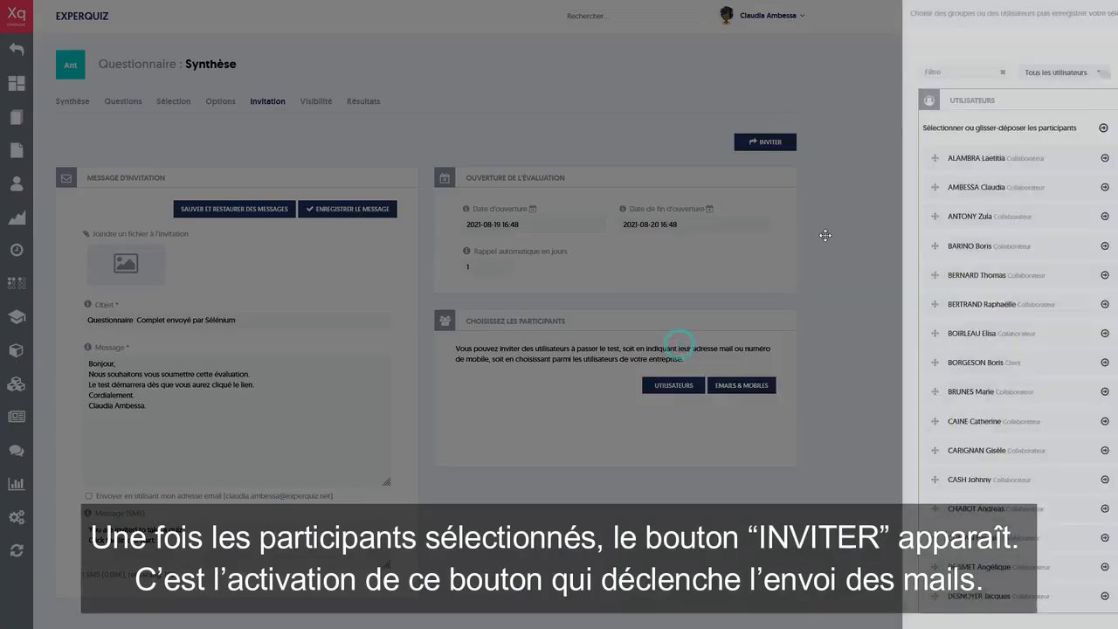
click(819, 159)
click(1069, 51)
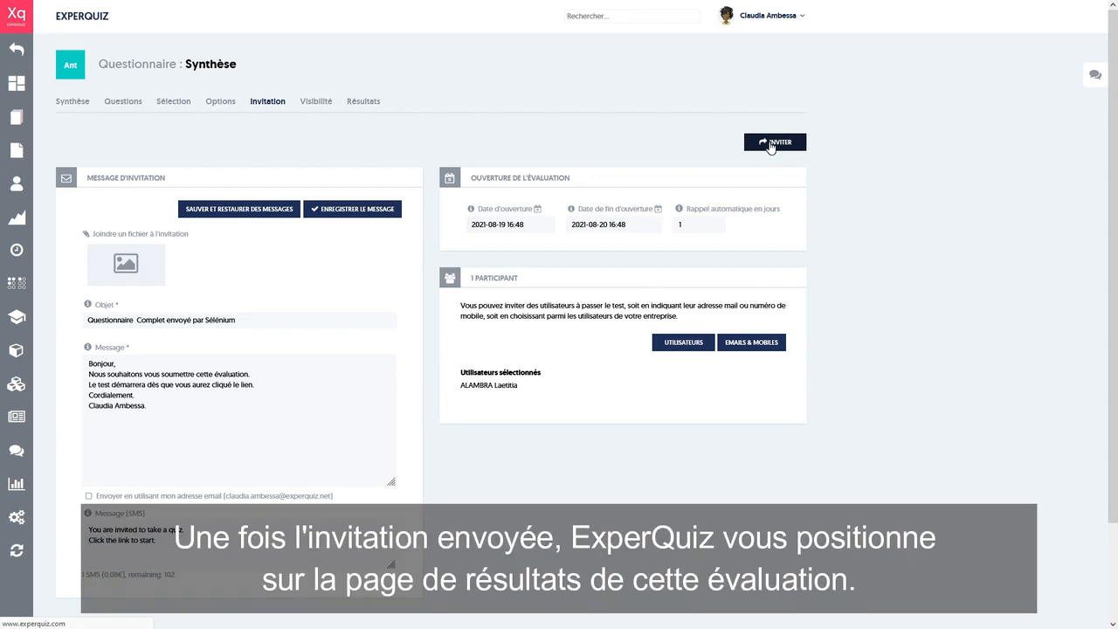
click(769, 143)
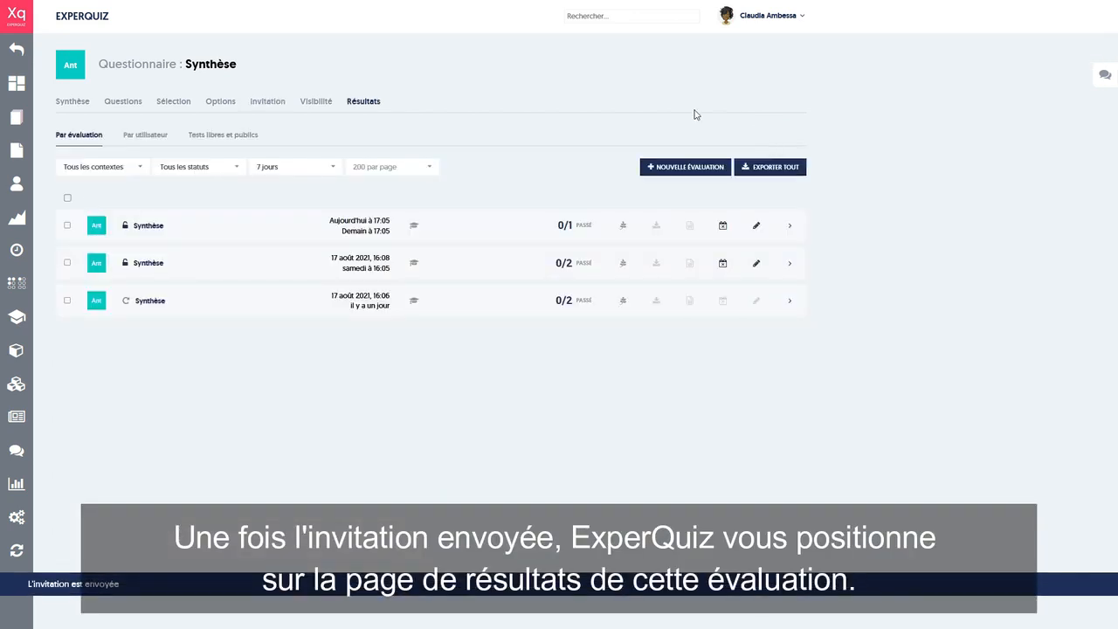
Step: Edit the participants of the newest Synthèse evaluation and invite the second and third listed users
click(756, 226)
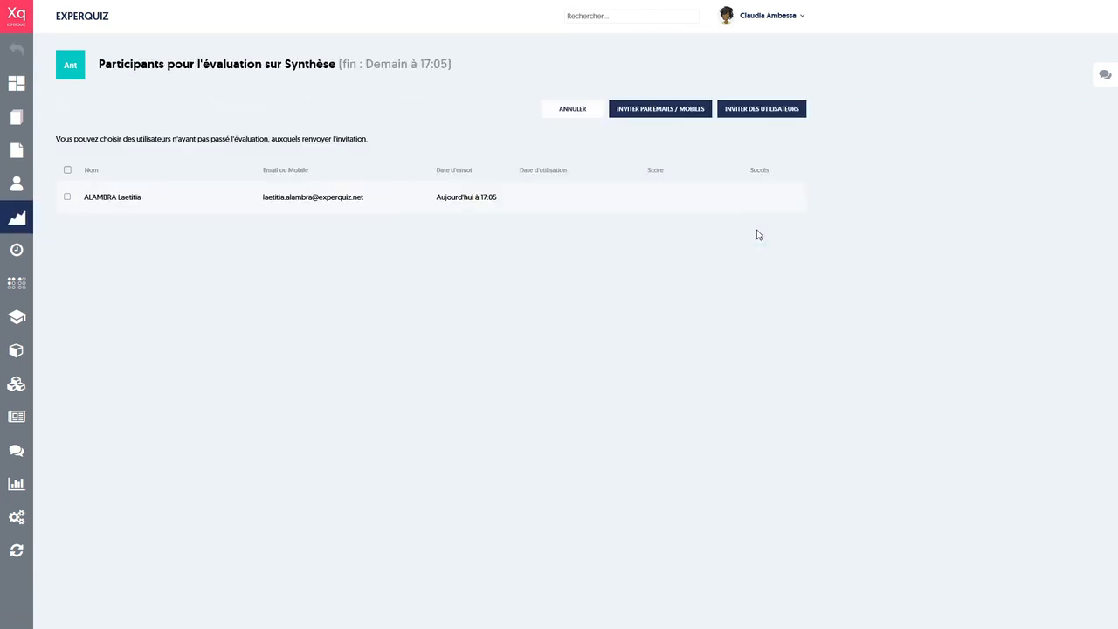
click(769, 116)
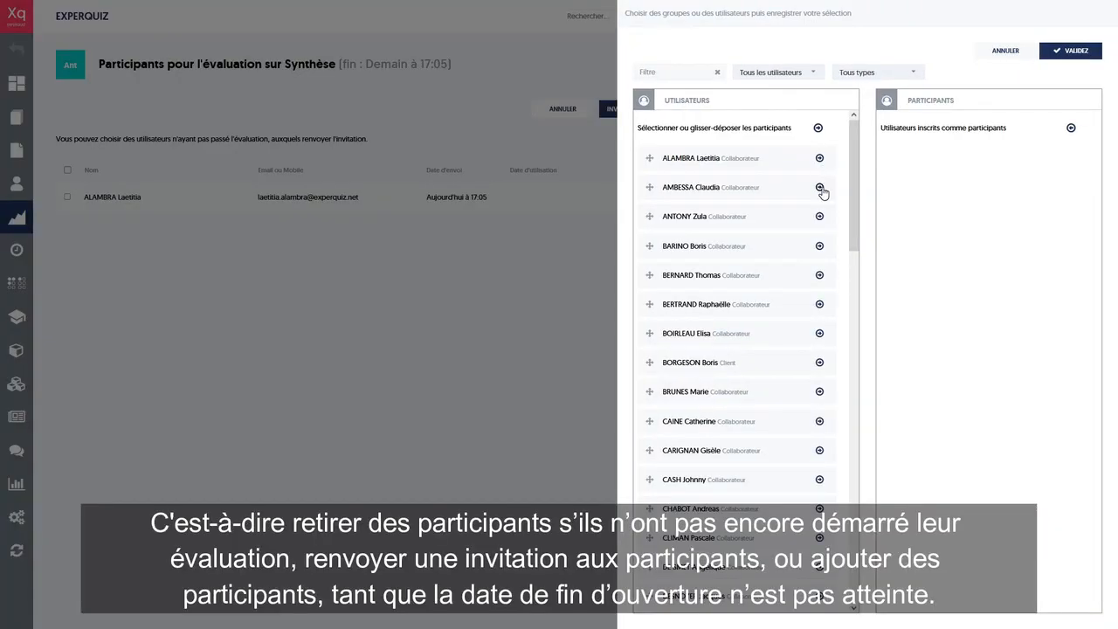
click(819, 187)
click(819, 187)
click(1074, 50)
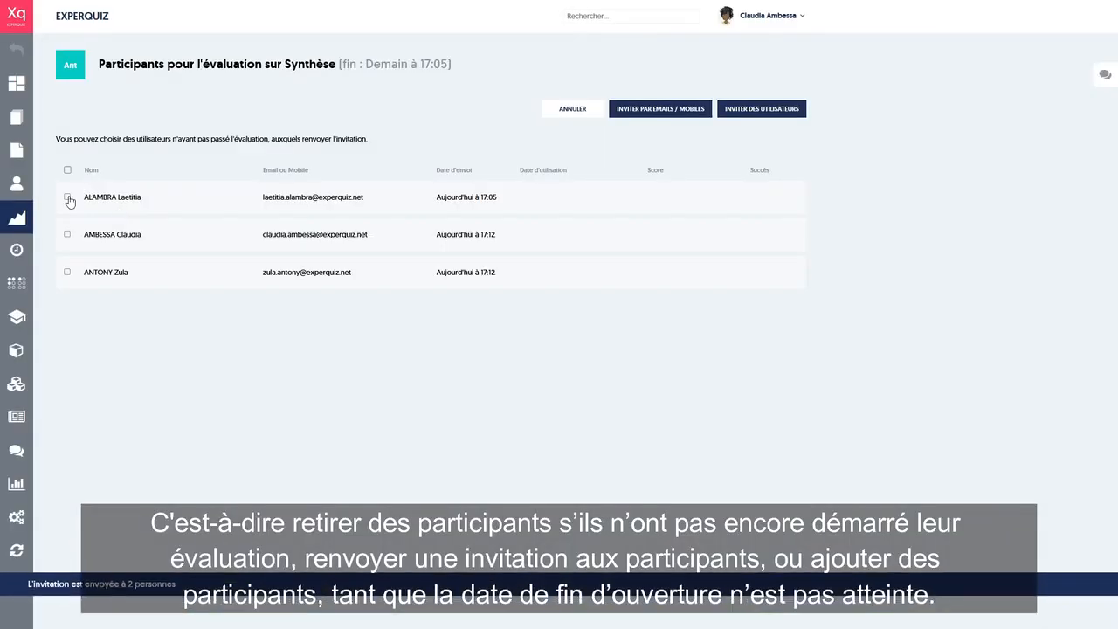
Step: View the delete and resend options for the first participant, deselect that participant, and return to the questionnaire's results
click(67, 199)
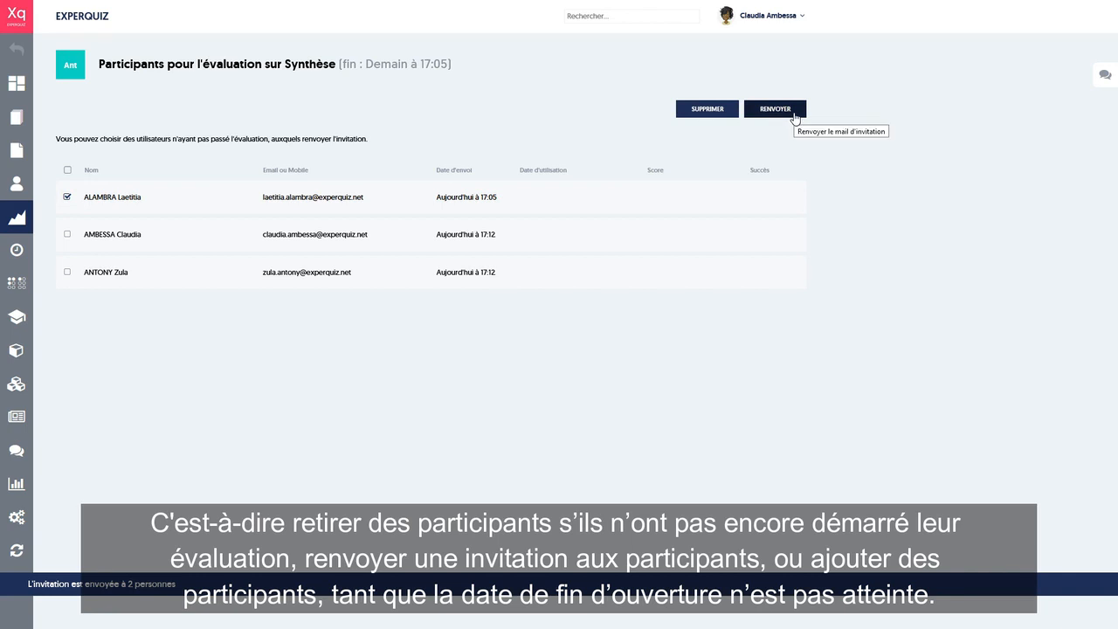
click(289, 392)
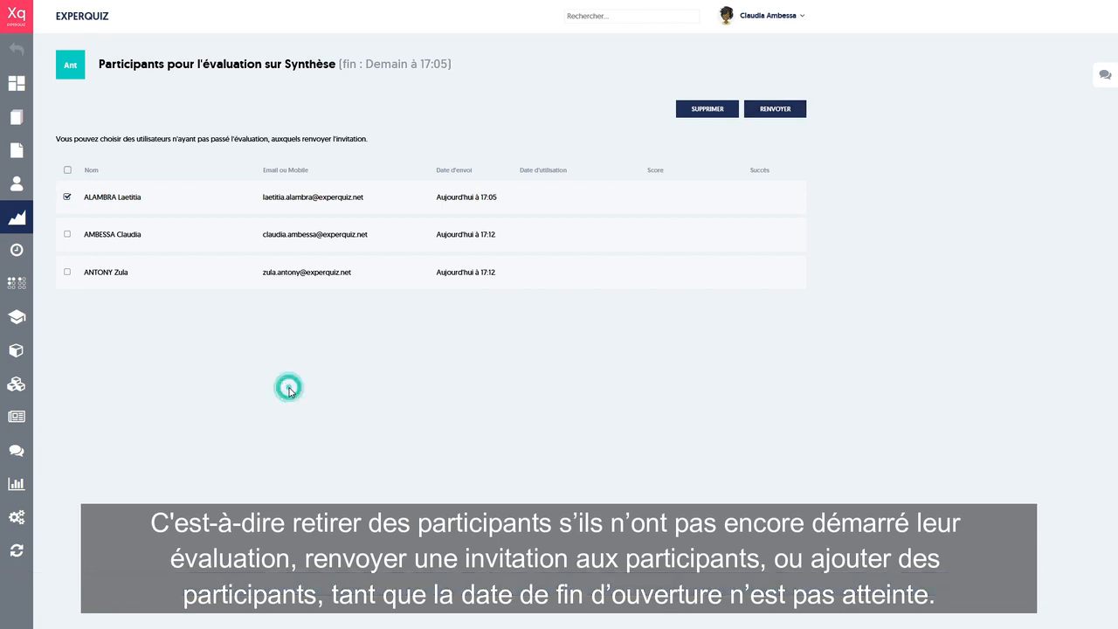
click(67, 197)
click(576, 110)
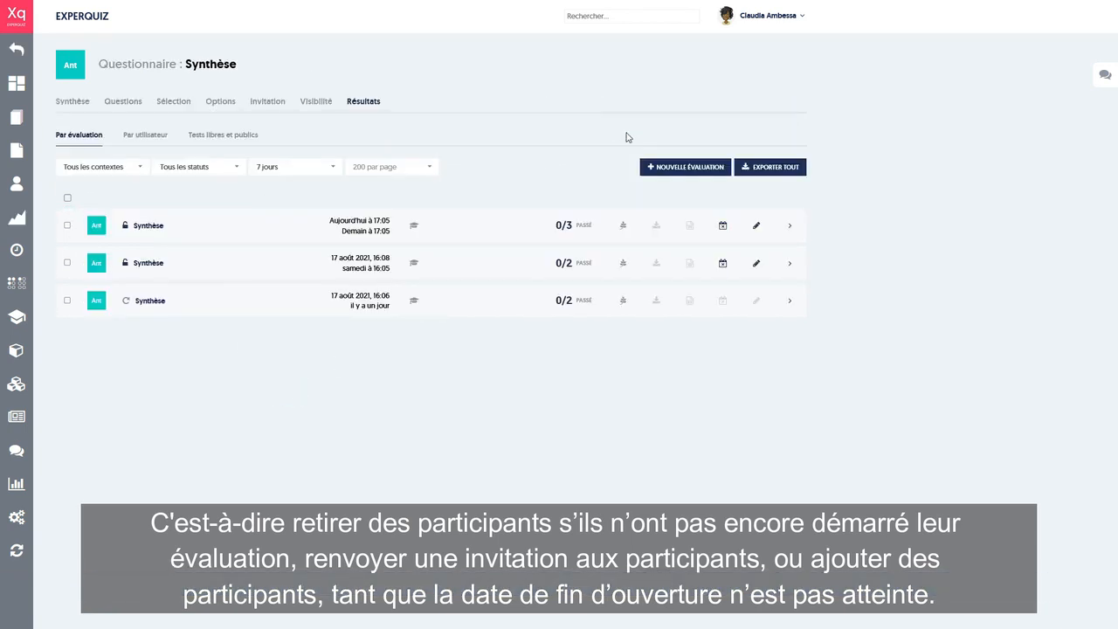
click(724, 229)
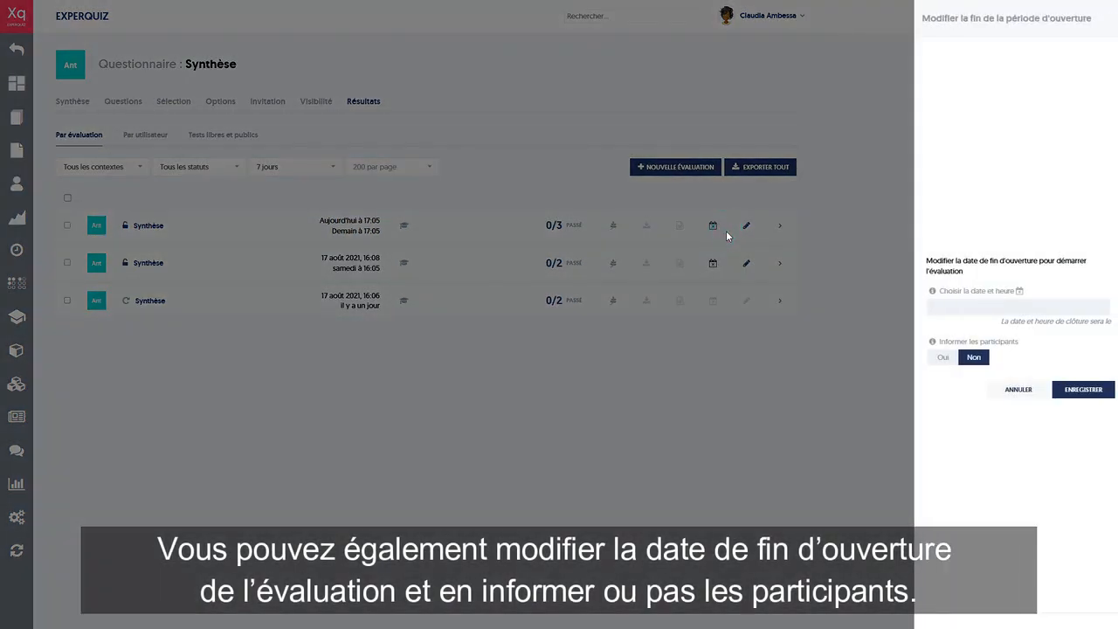
click(995, 305)
click(1036, 336)
click(941, 358)
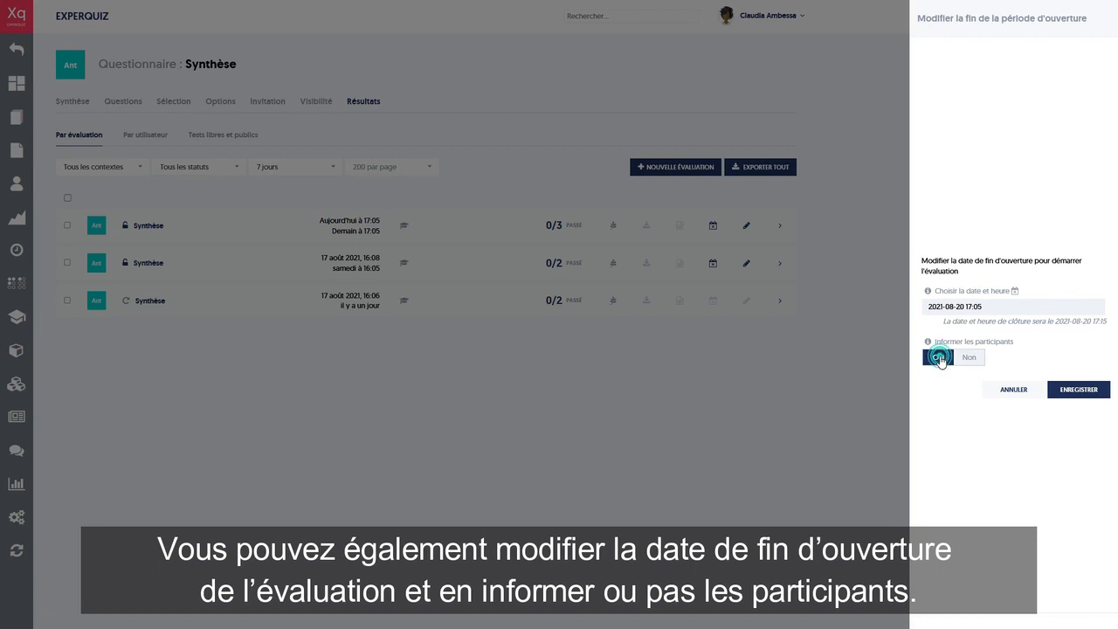
click(965, 357)
click(1077, 392)
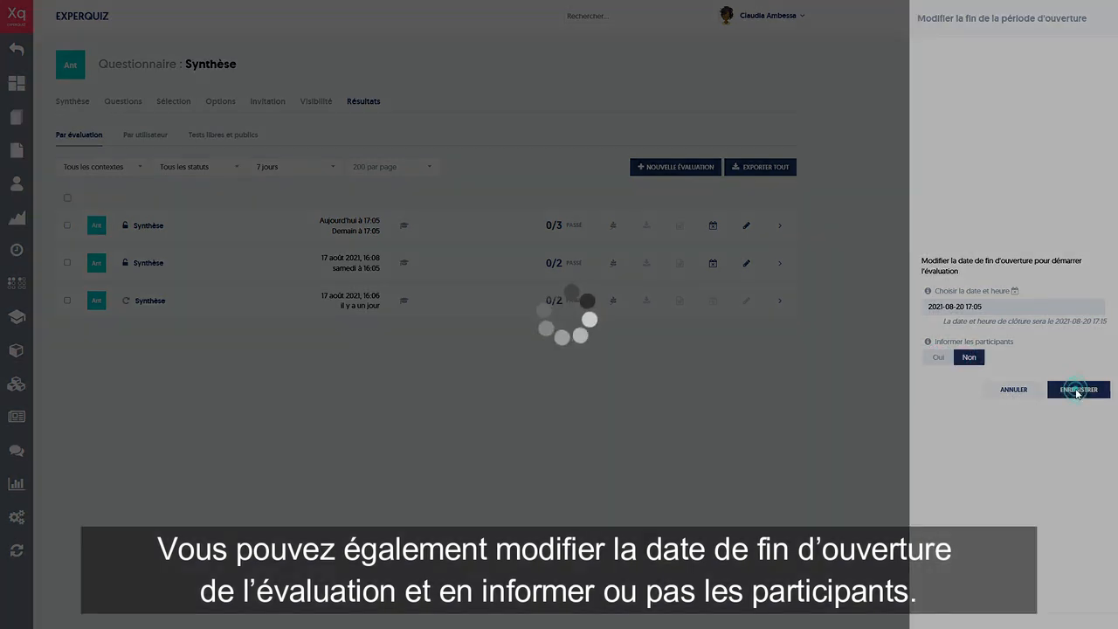